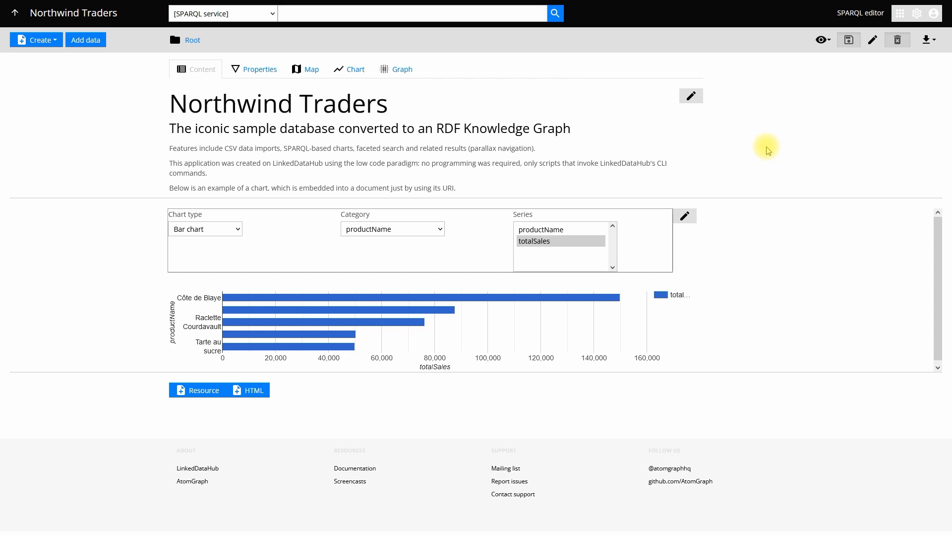
double_click(329, 108)
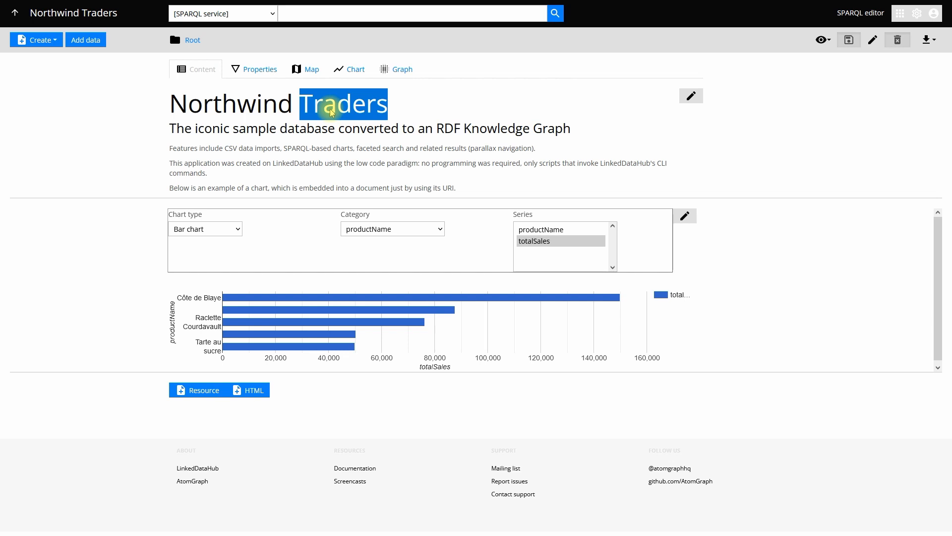
left_click_drag(458, 189, 432, 148)
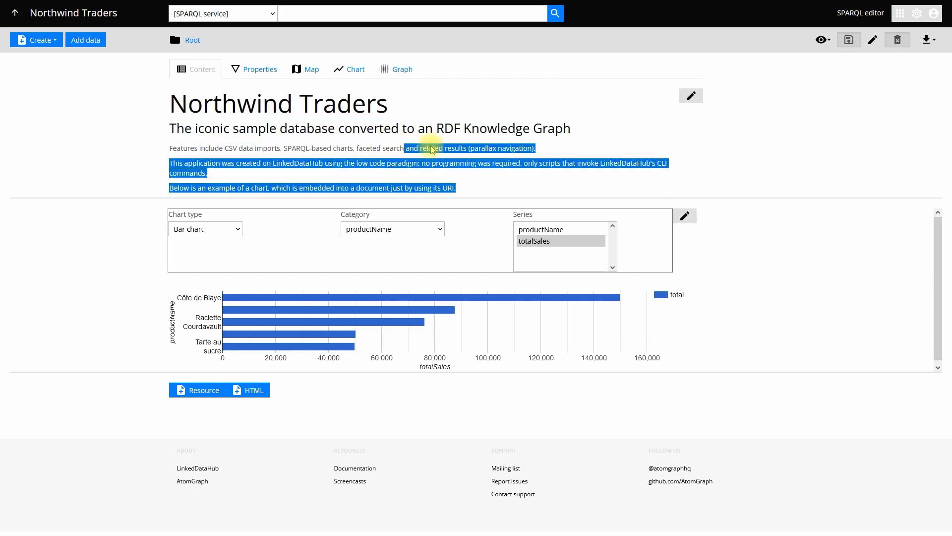
double_click(367, 125)
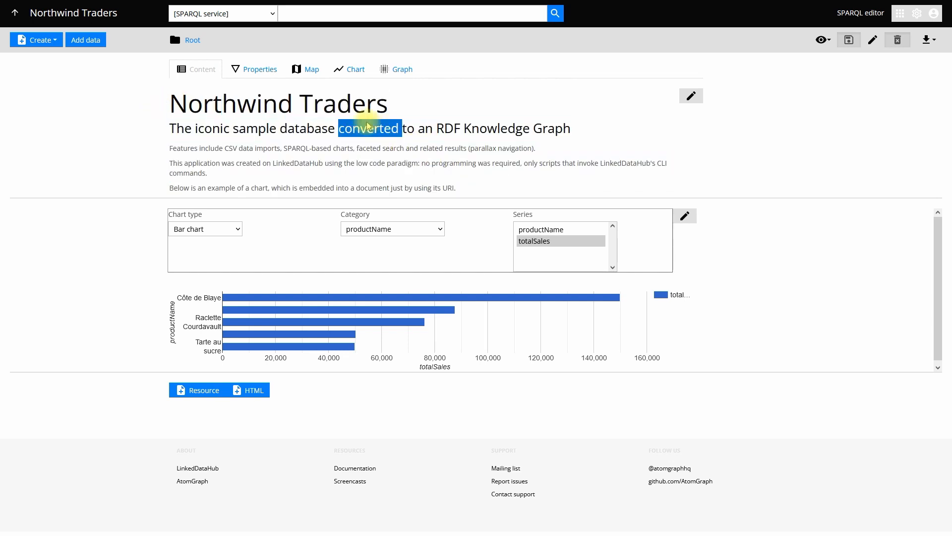
left_click(367, 125)
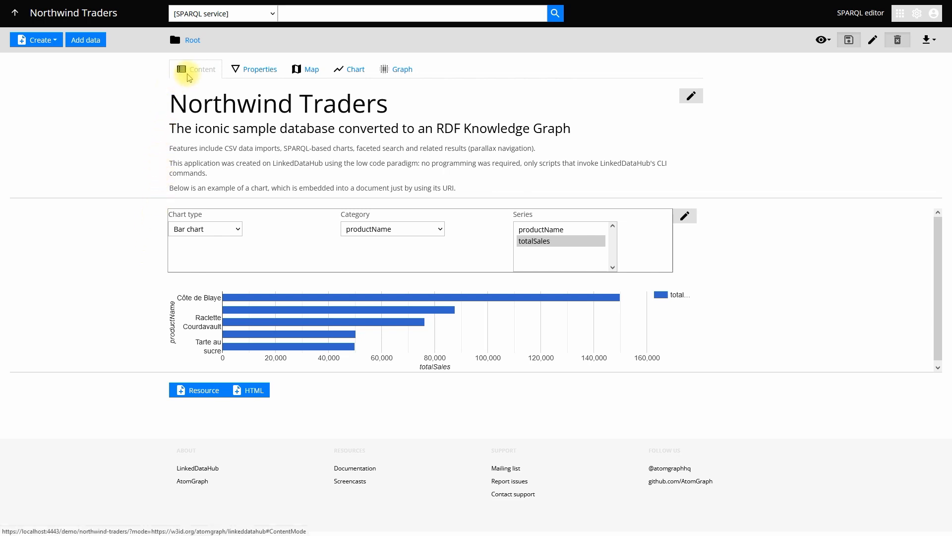
left_click(237, 72)
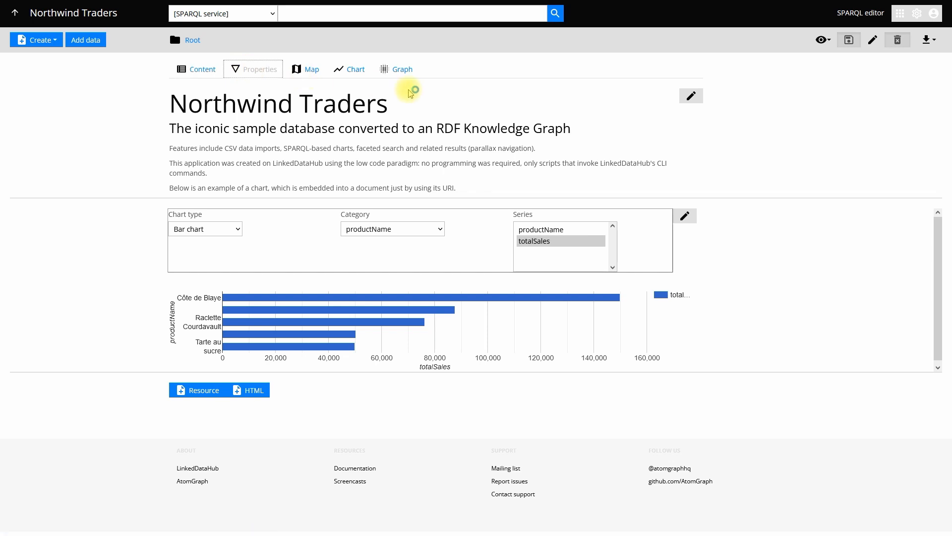
left_click(202, 70)
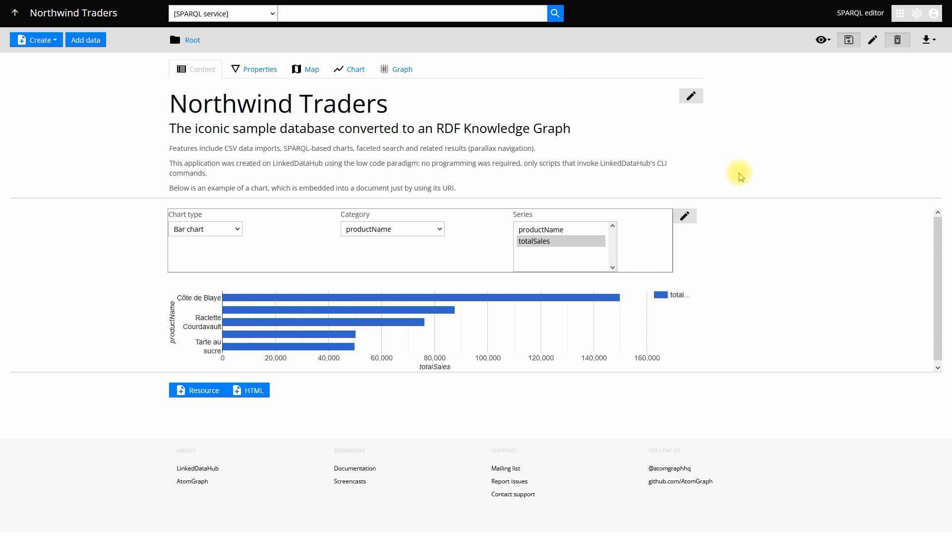
- Open the Root document for editing and add an empty _3 property to it
left_click(873, 45)
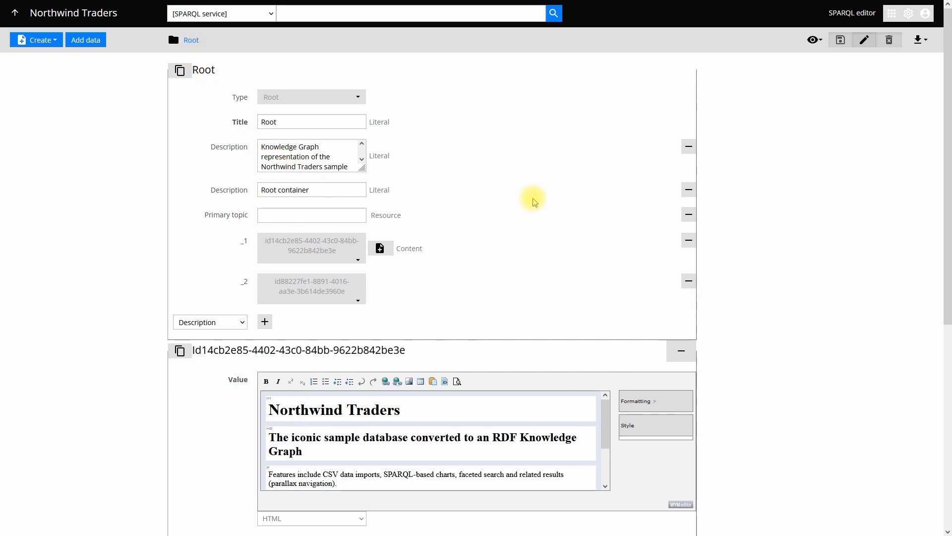
scroll(526, 198, "down", 5)
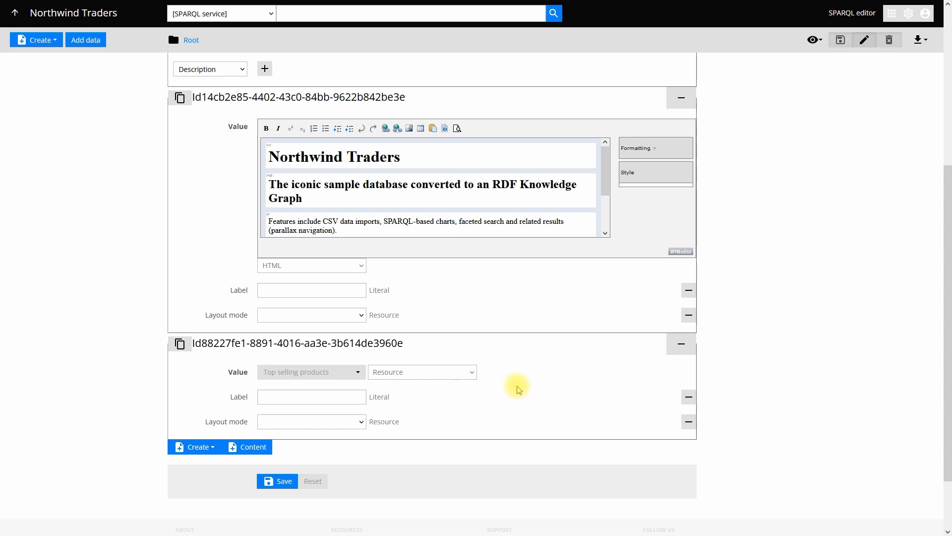
scroll(518, 387, "up", 5)
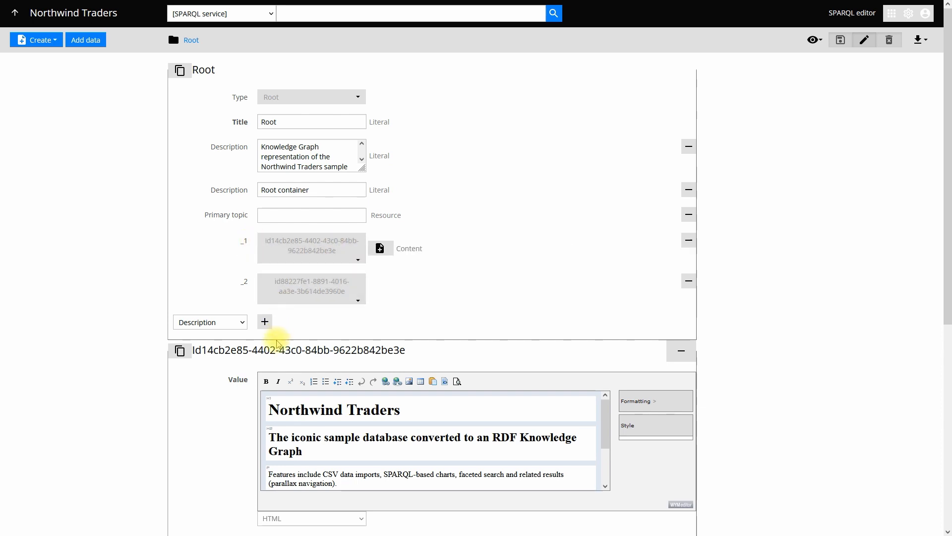
double_click(290, 415)
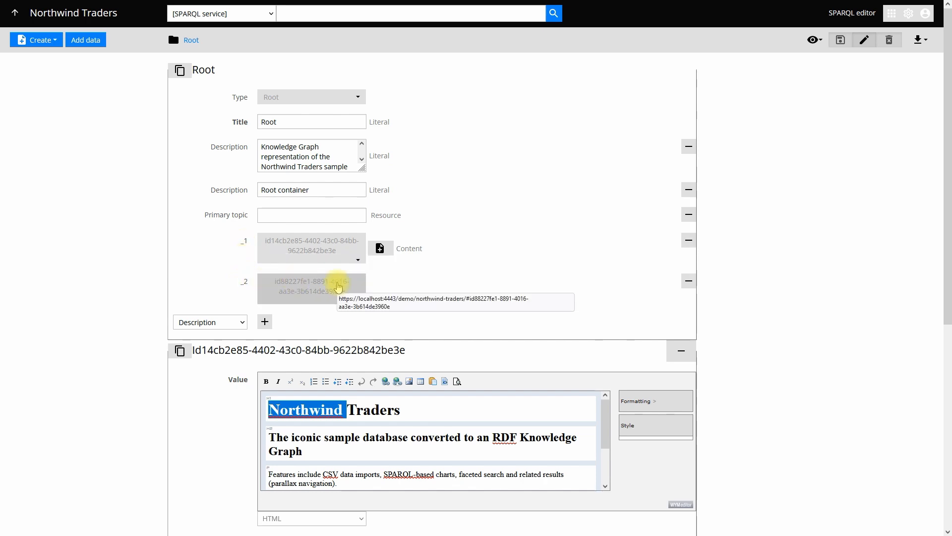
scroll(121, 278, "down", 4)
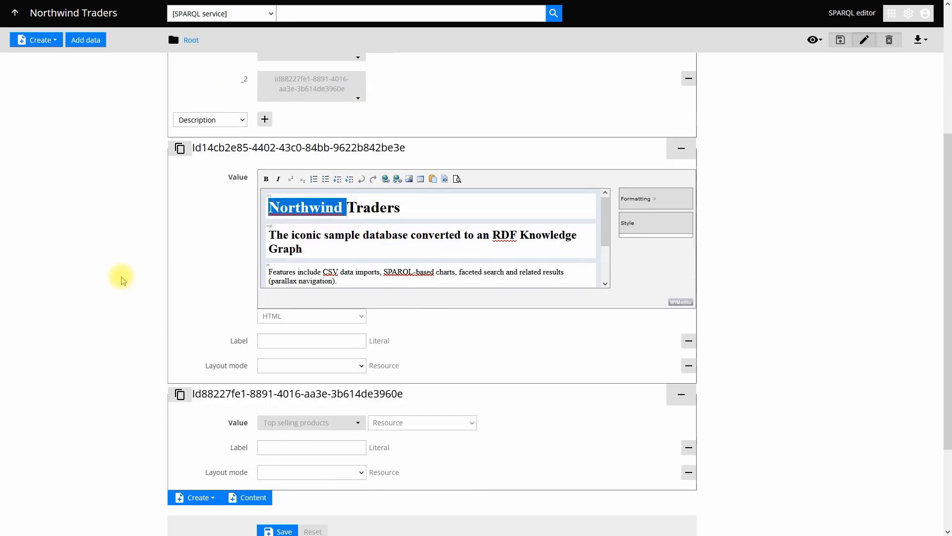
scroll(123, 281, "down", 1)
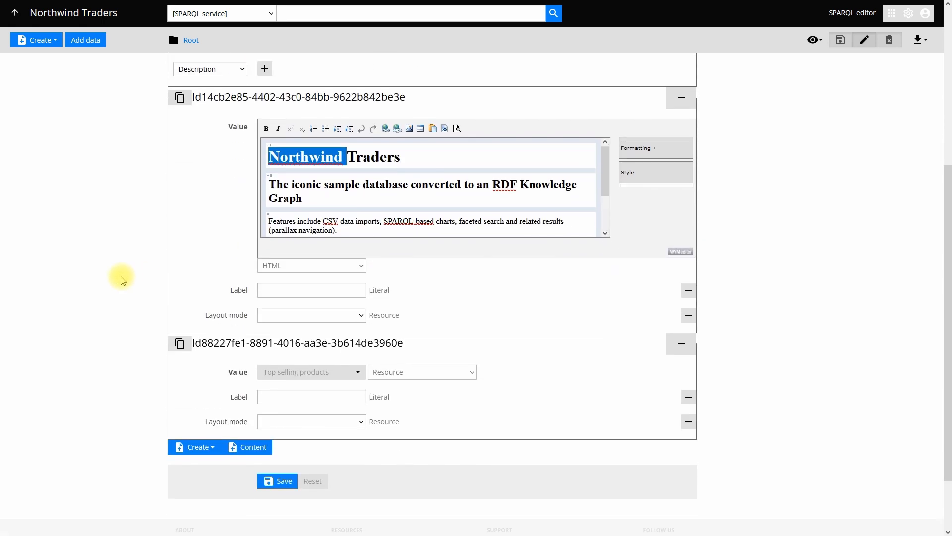
scroll(123, 281, "up", 5)
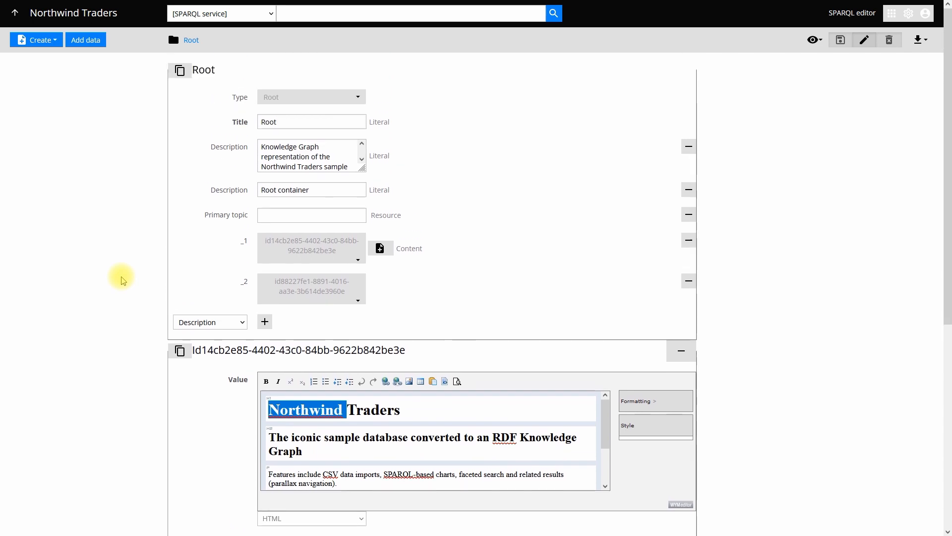
left_click(191, 322)
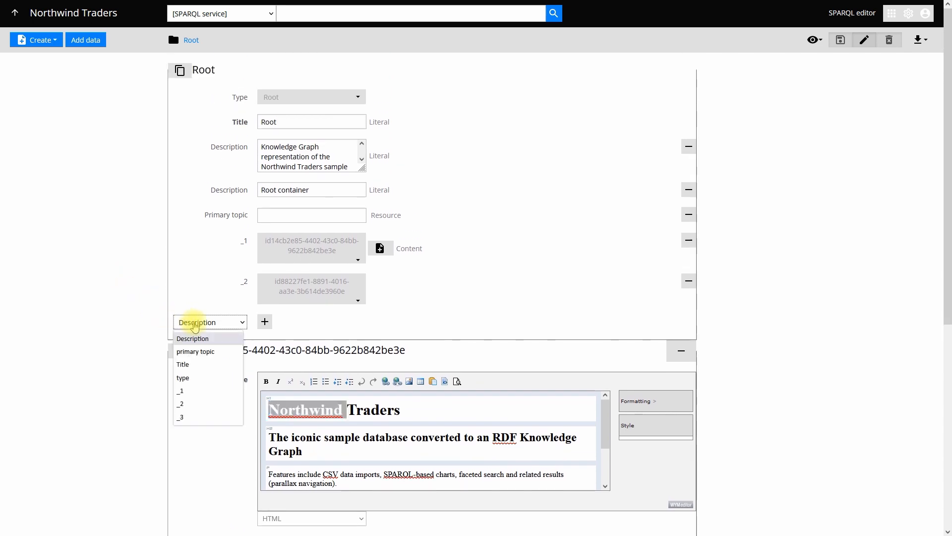
left_click(188, 415)
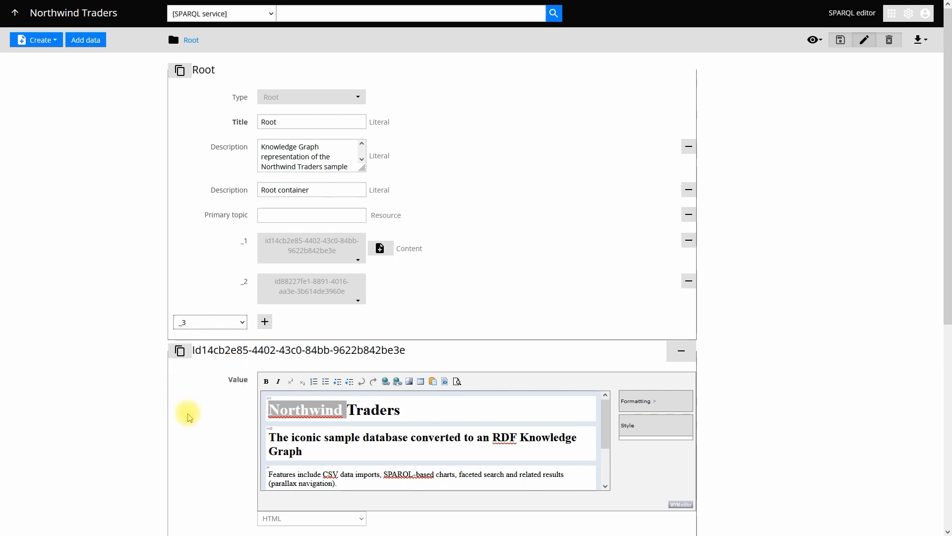
left_click(264, 323)
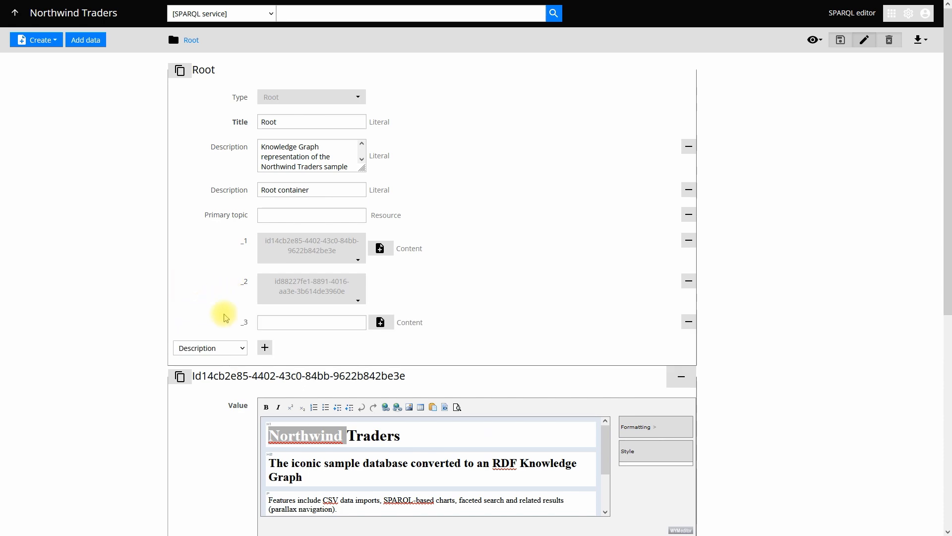
left_click(251, 320)
- Add a new content block below the existing blocks of the Root document
scroll(132, 297, "down", 7)
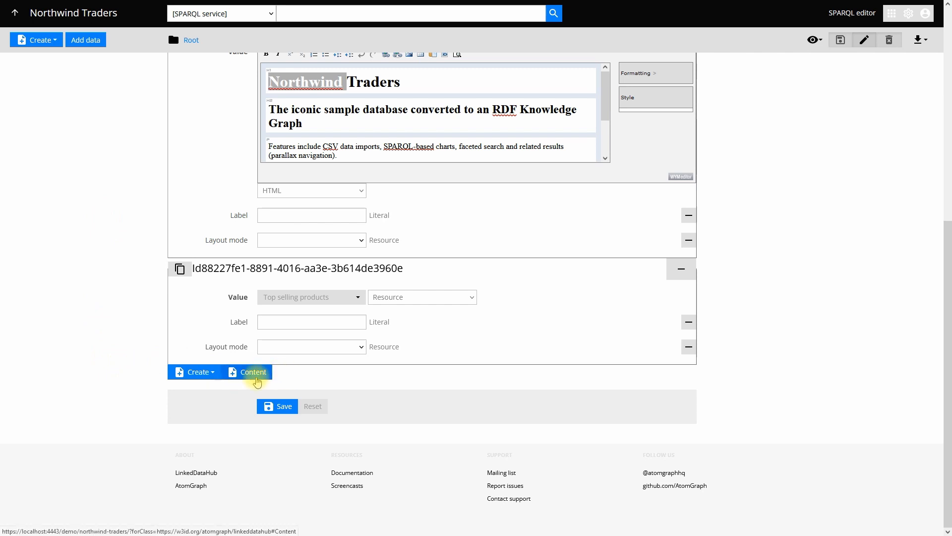
left_click(256, 378)
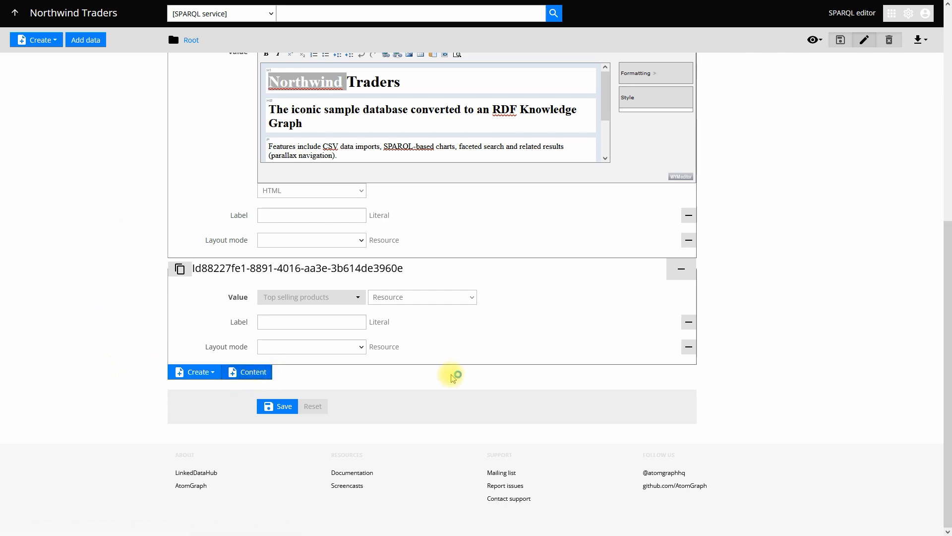
scroll(450, 355, "down", 2)
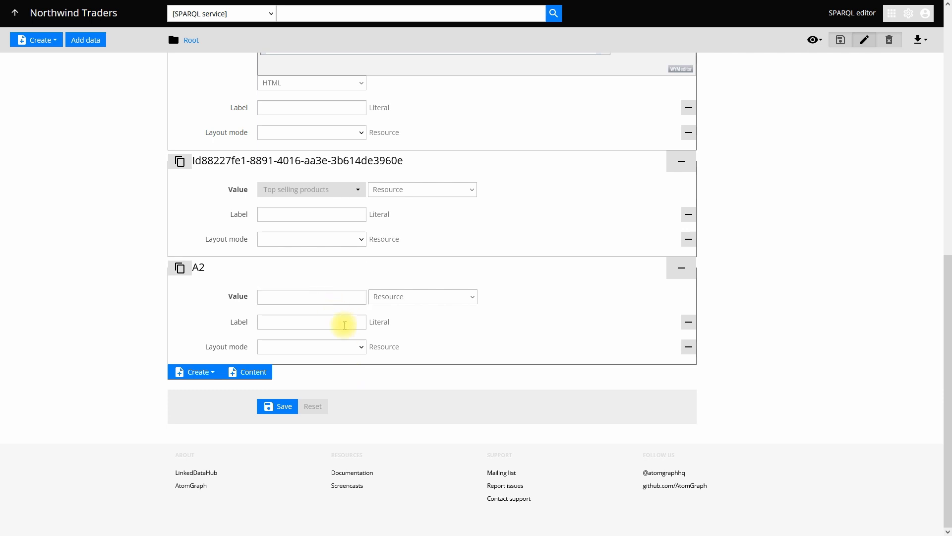
- Set the new content block's value to the "Top selling products" ResultSetChart resource
left_click(347, 296)
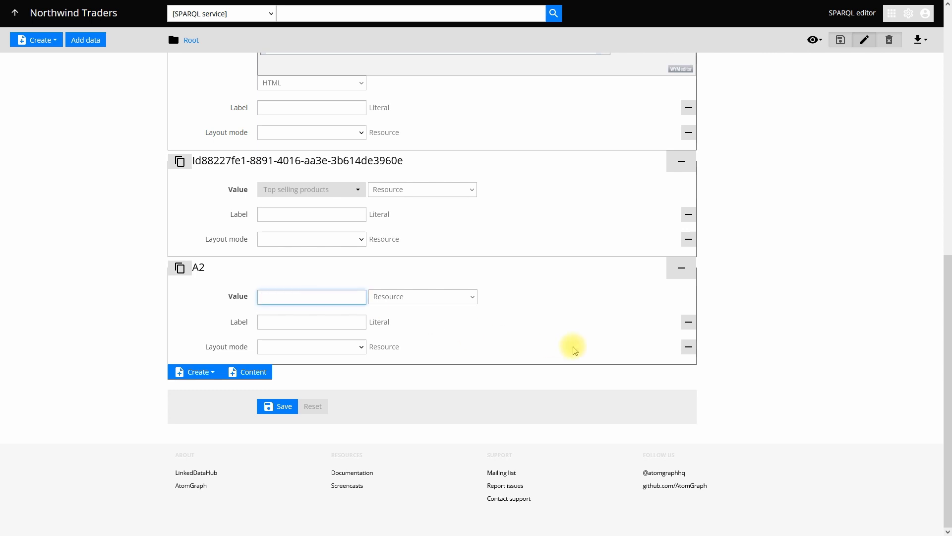
type("top")
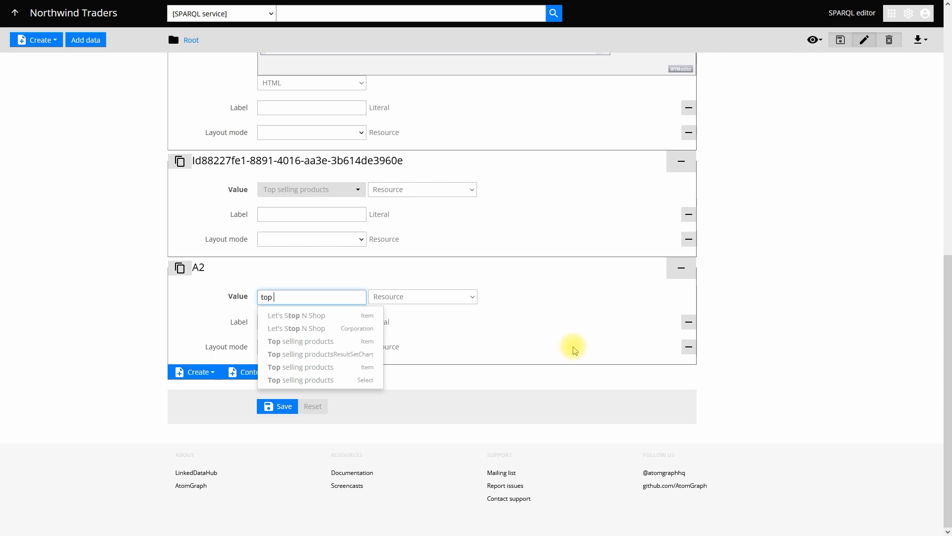
type("selling")
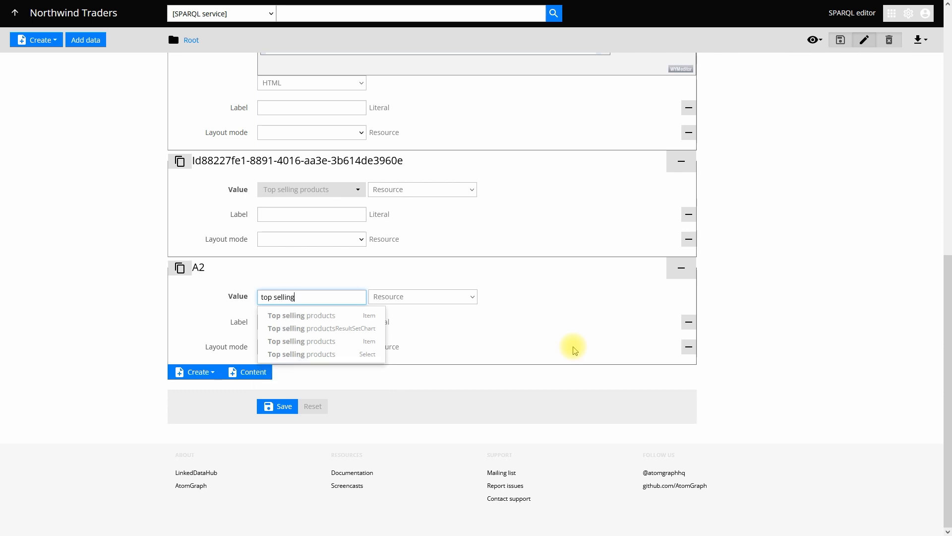
left_click(379, 331)
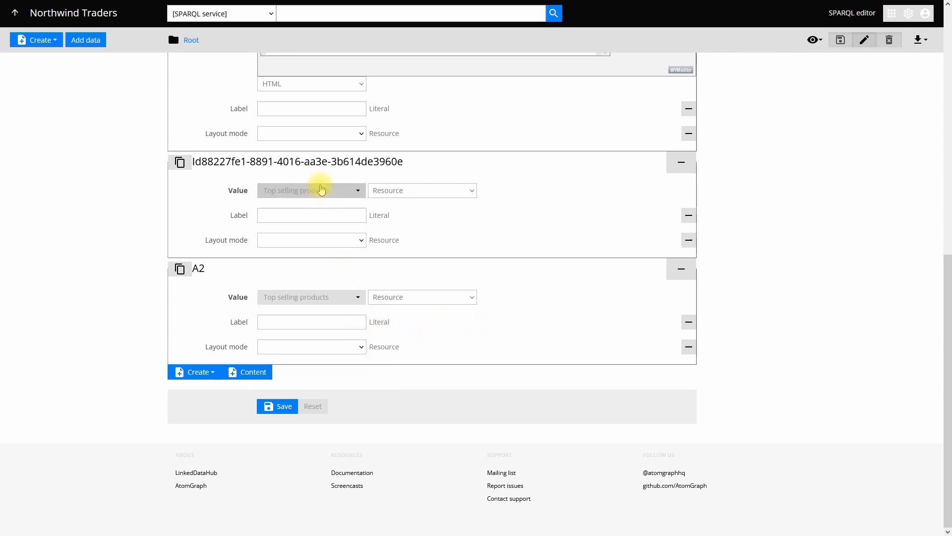
- Replace the A2 content block's value with the "Sales by region per year" ResultSetChart resource
left_click(300, 297)
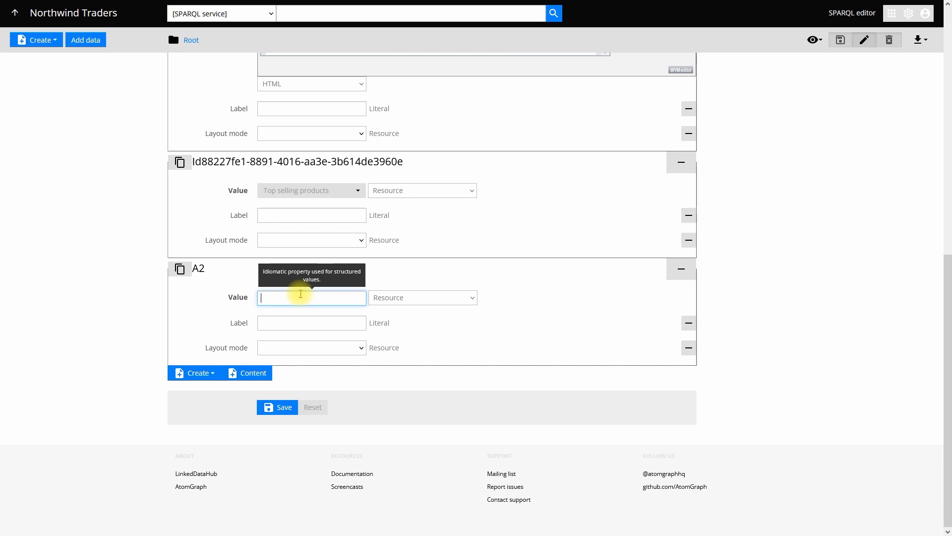
type("sales")
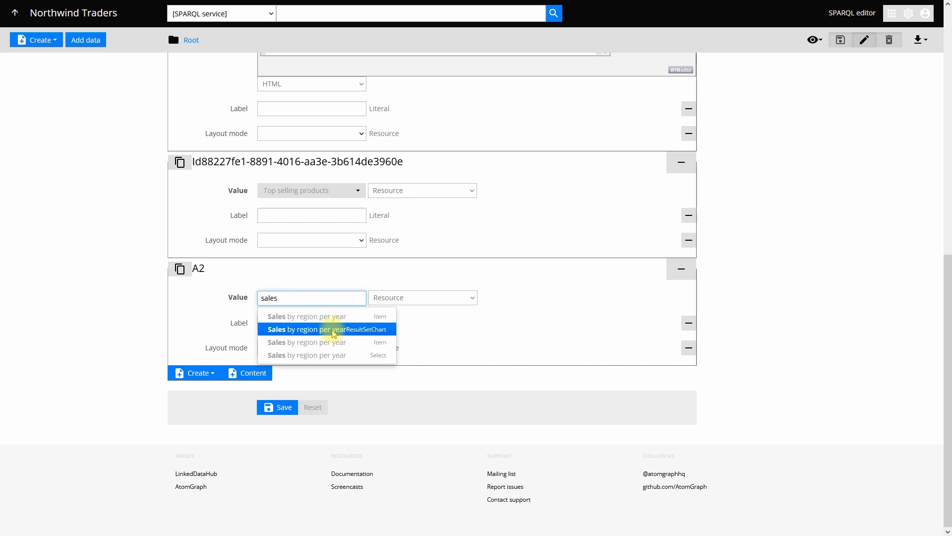
left_click(333, 330)
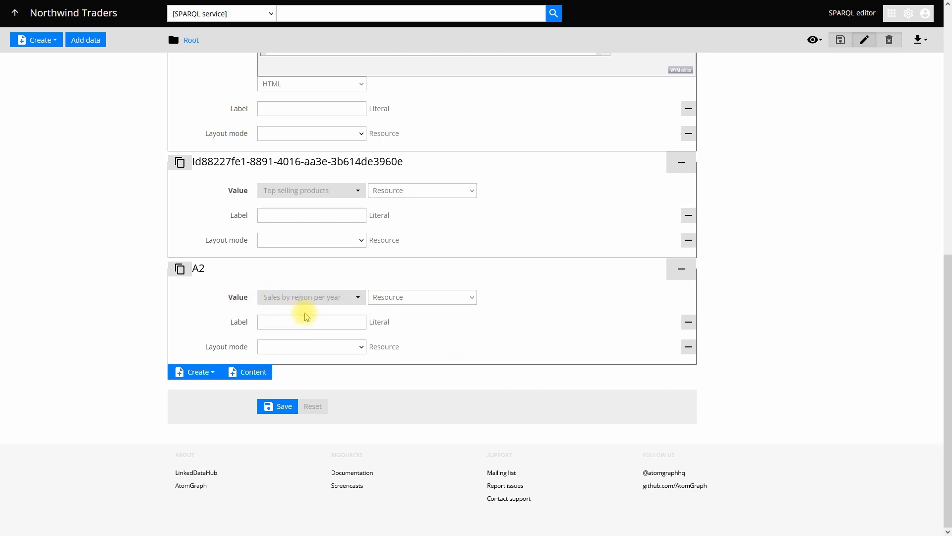
- Switch the A2 block's value type to HTML and enter "Top seller" formatted as a top-level heading
left_click(470, 299)
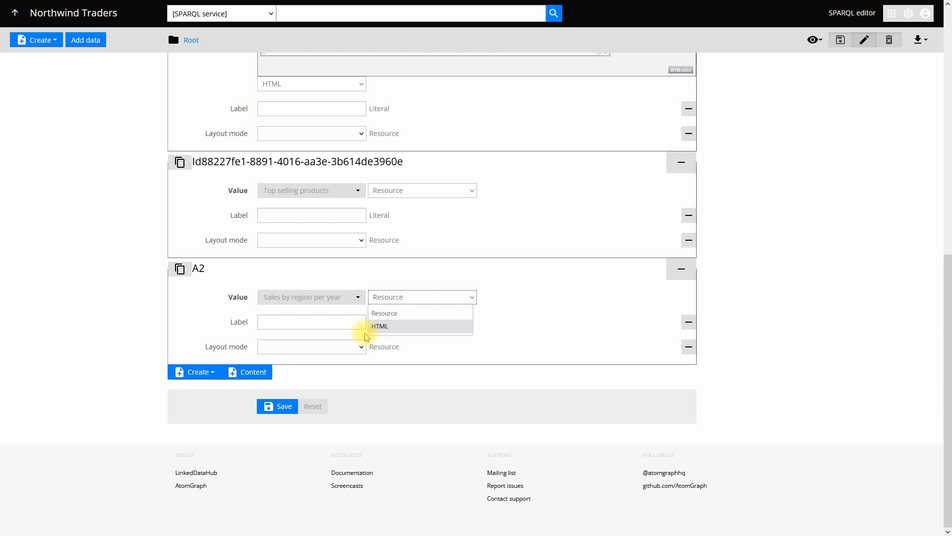
left_click(405, 327)
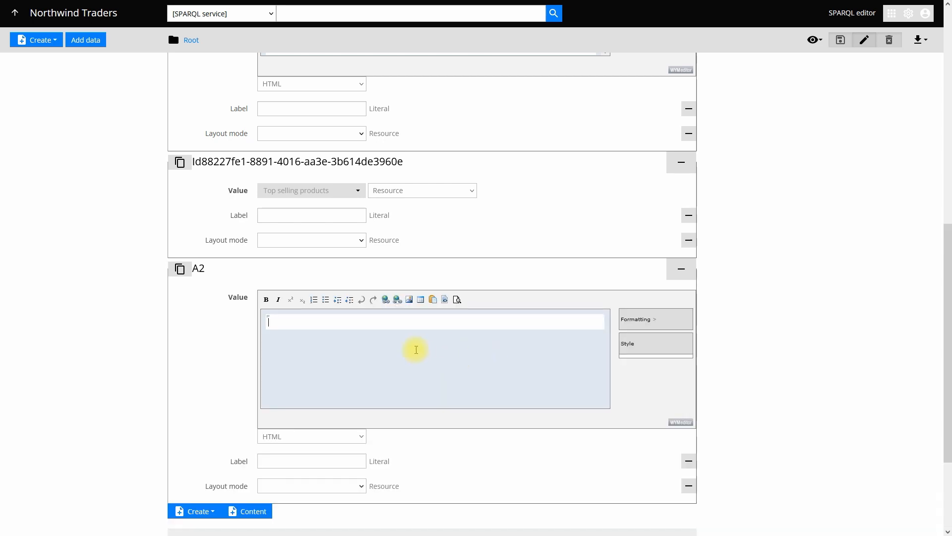
type("Top seller")
scroll(422, 335, "down", 3)
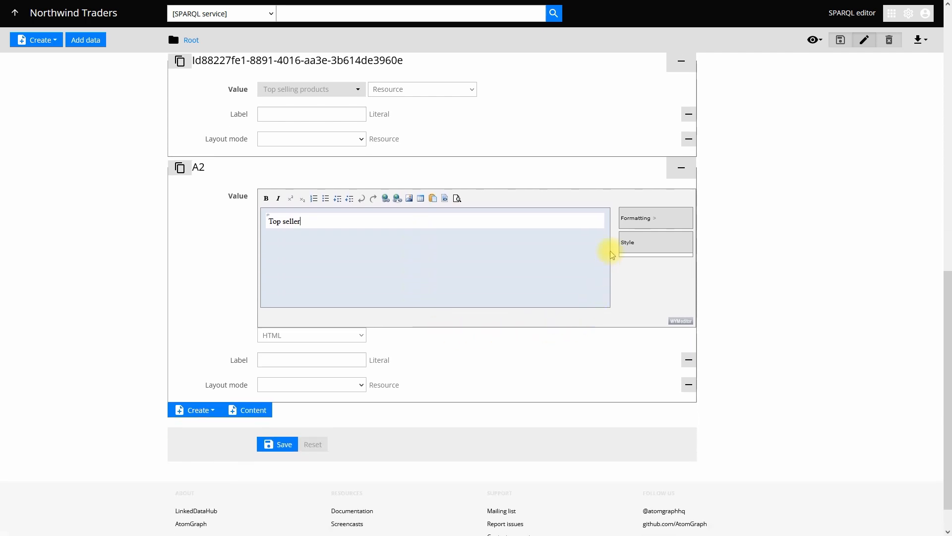
mouse_move(632, 219)
left_click(640, 246)
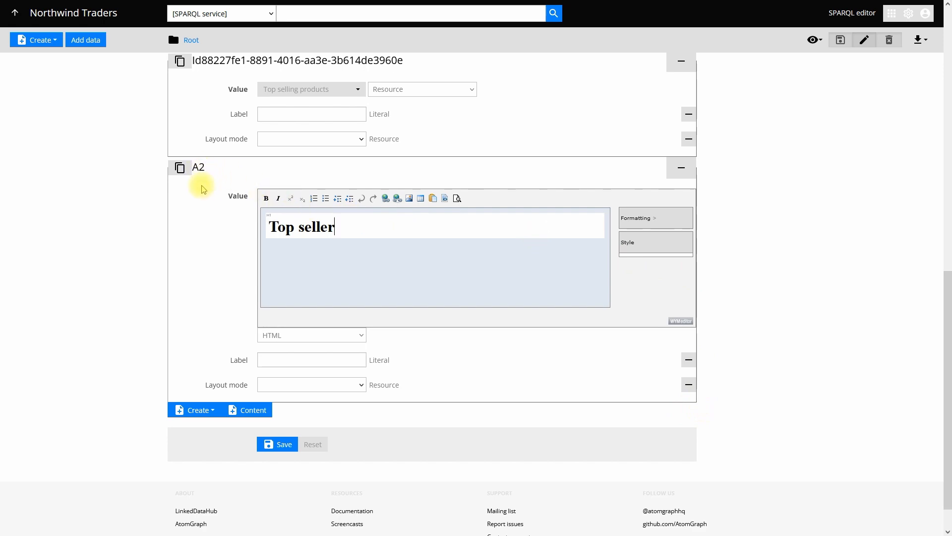
- Set the Root document's _3 property to the A2 content block and save the document
scroll(213, 200, "up", 6)
scroll(167, 291, "up", 4)
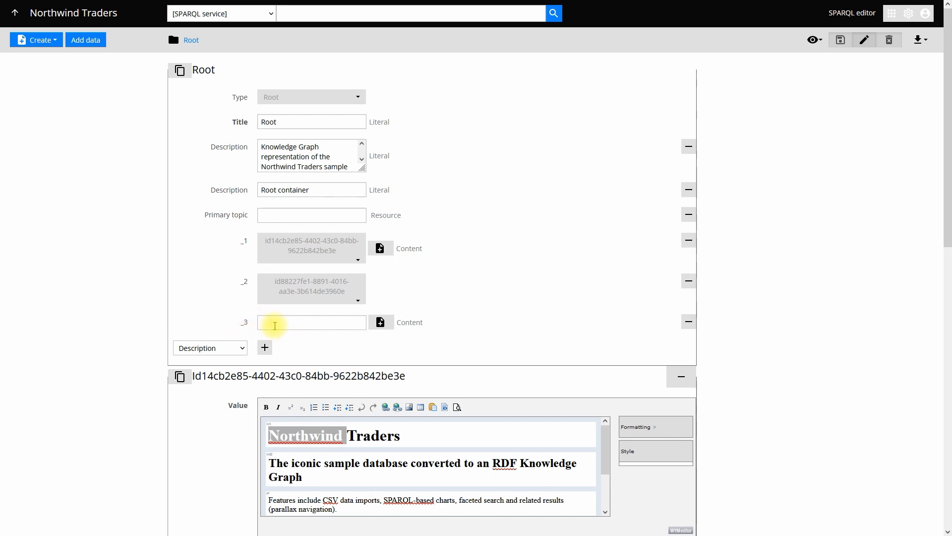
left_click(291, 322)
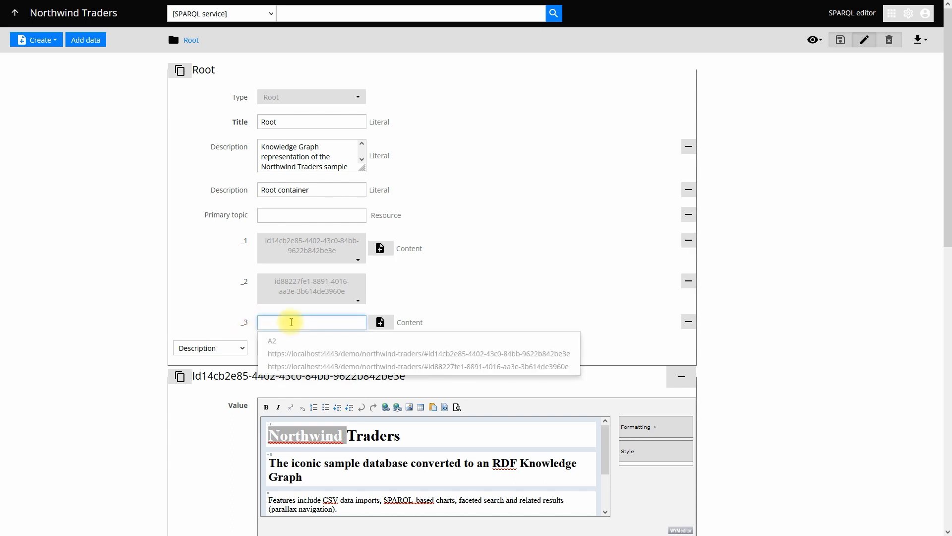
left_click(279, 341)
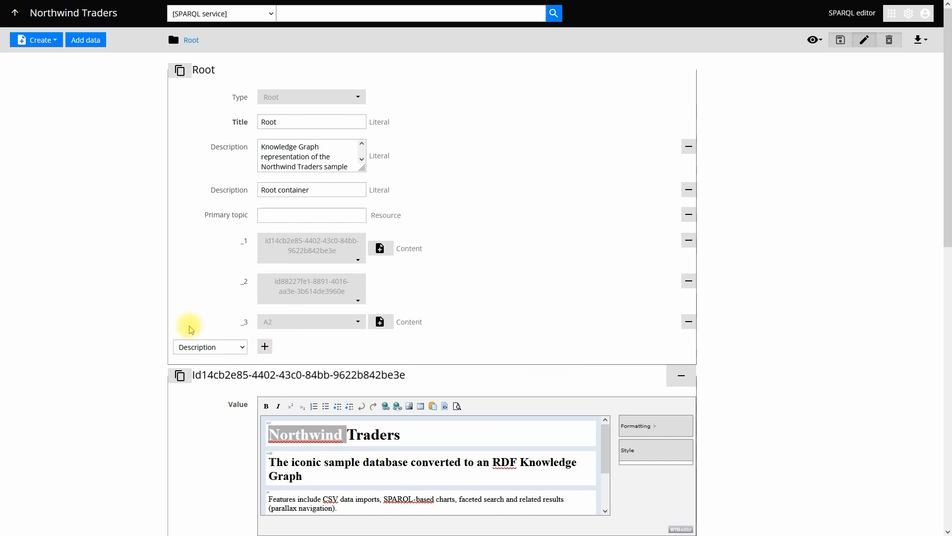
scroll(101, 285, "down", 10)
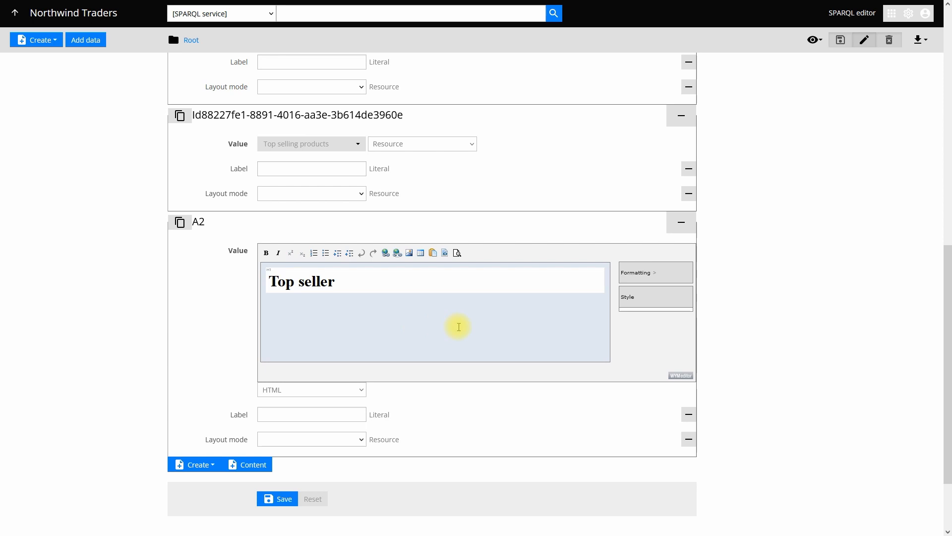
left_click(287, 500)
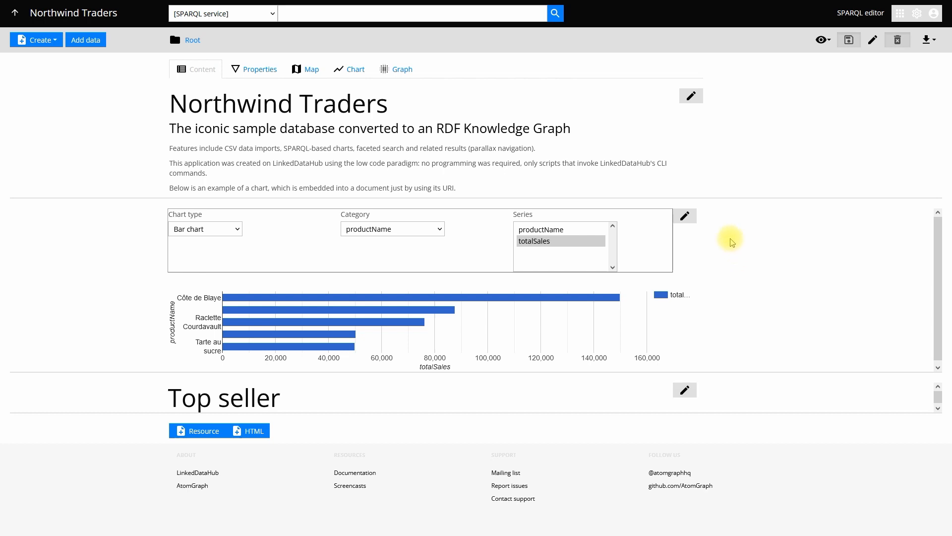
- Change the chart content block's value to the "Sales by region per year" ResultSetChart resource and save the block
left_click(688, 220)
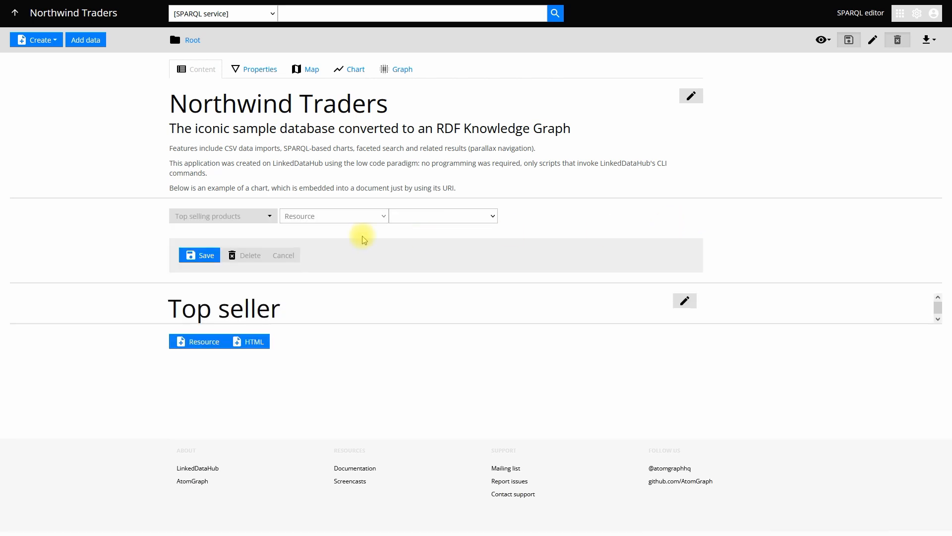
left_click(242, 220)
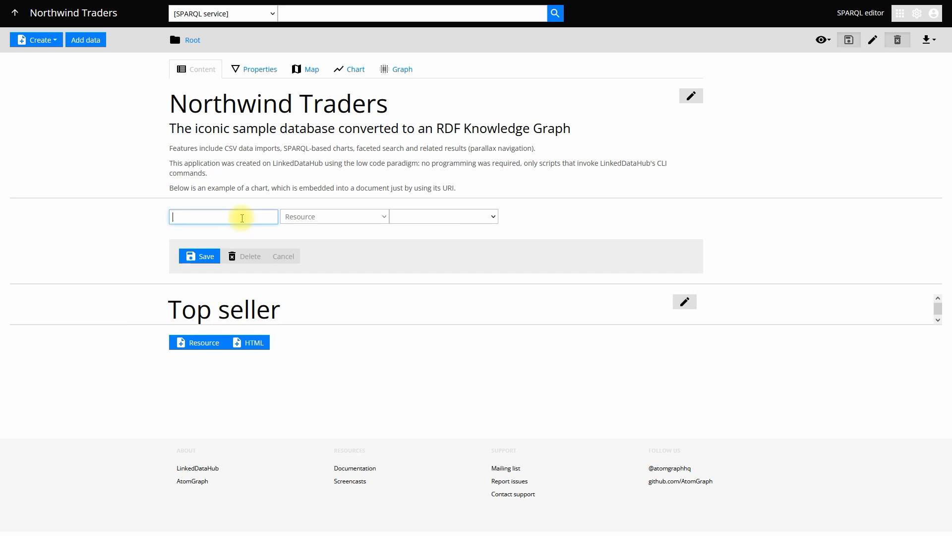
type("sales re")
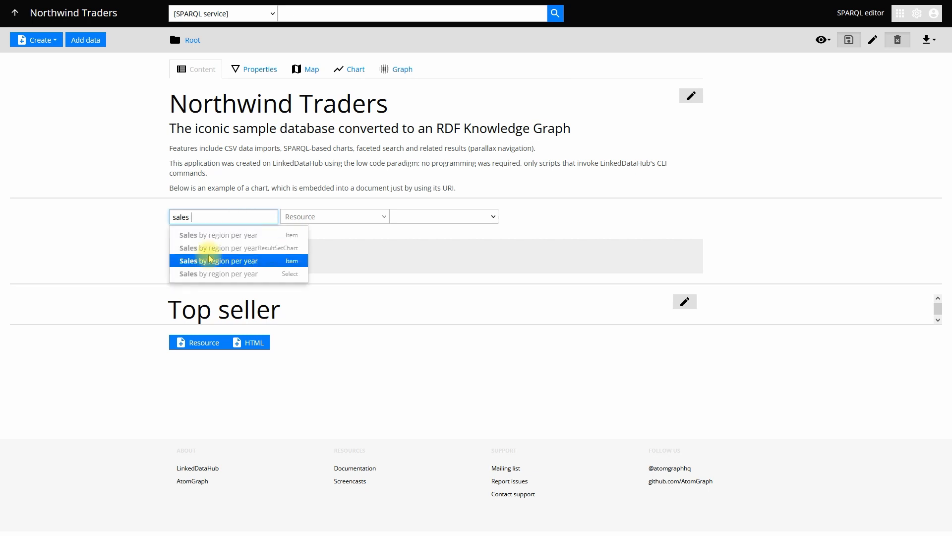
left_click(211, 248)
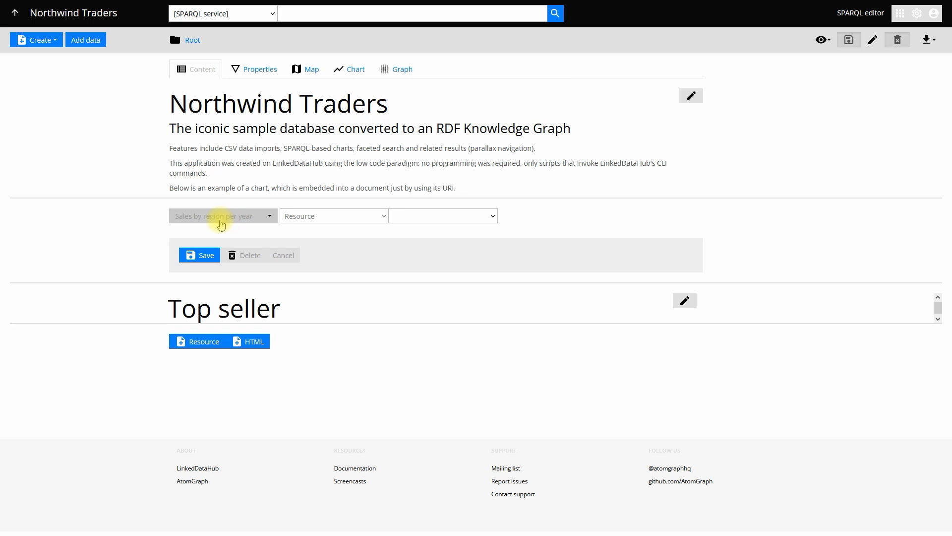
left_click(200, 256)
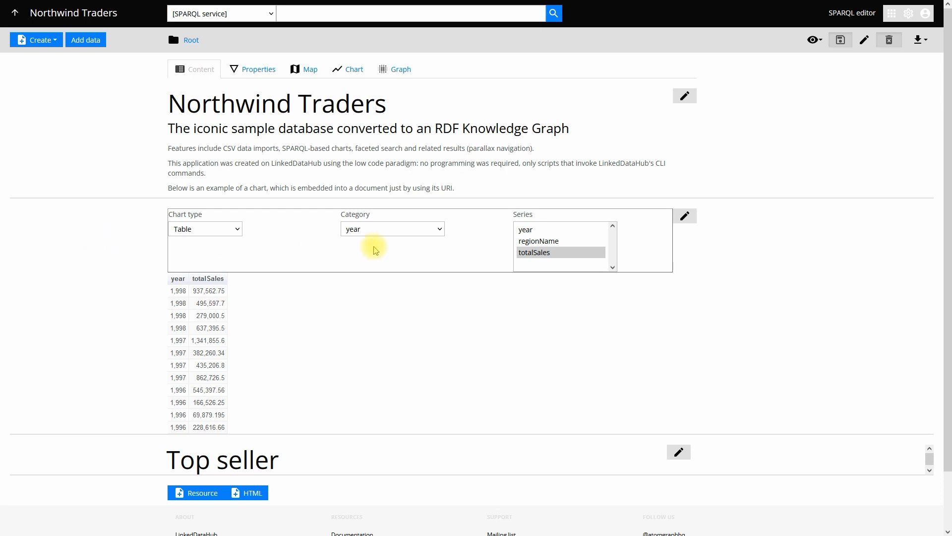
- Add a resource content block below the "Top seller" heading, set it to the top seller's Person resource, and save it
scroll(372, 248, "down", 1)
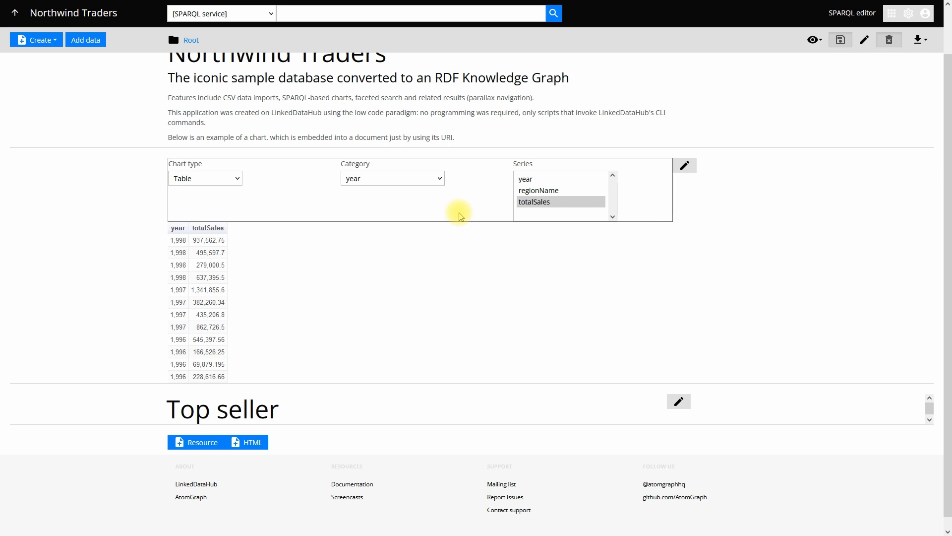
scroll(432, 204, "down", 1)
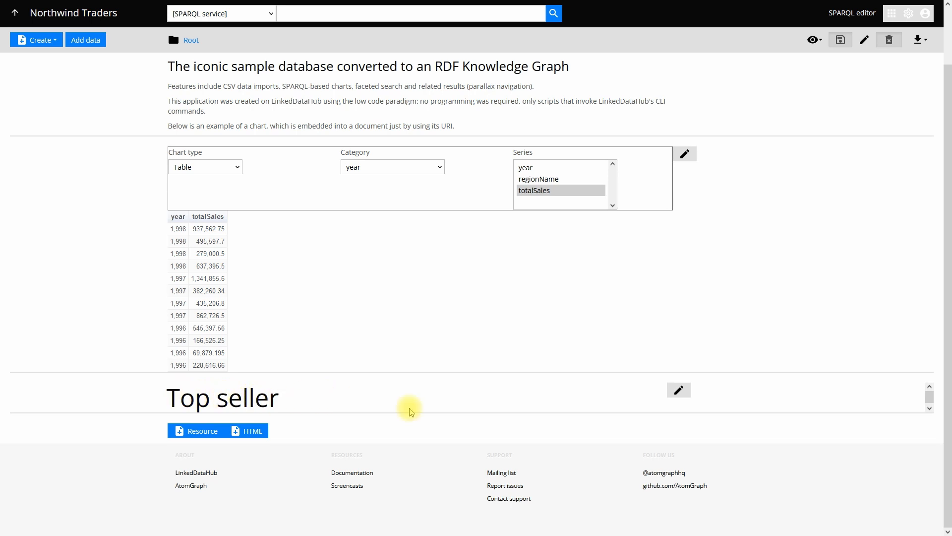
left_click(200, 435)
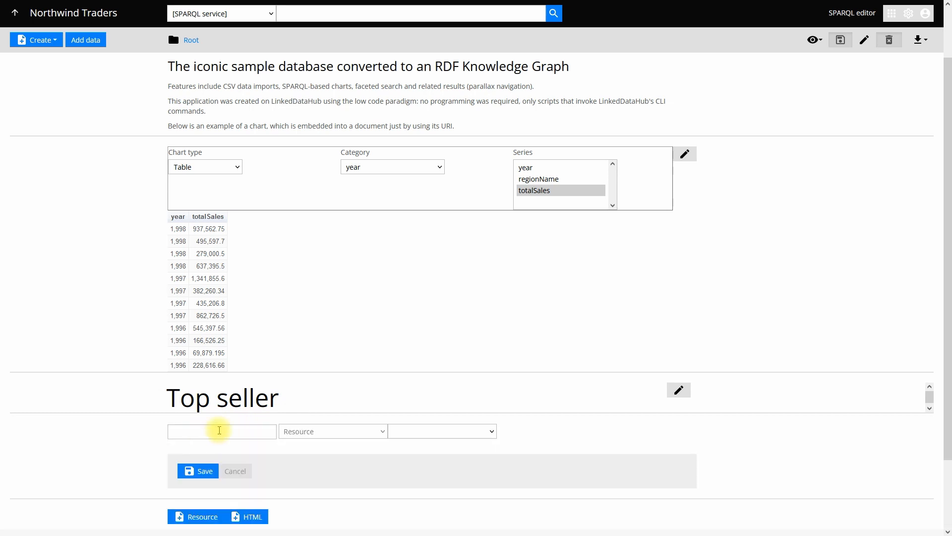
scroll(486, 287, "down", 2)
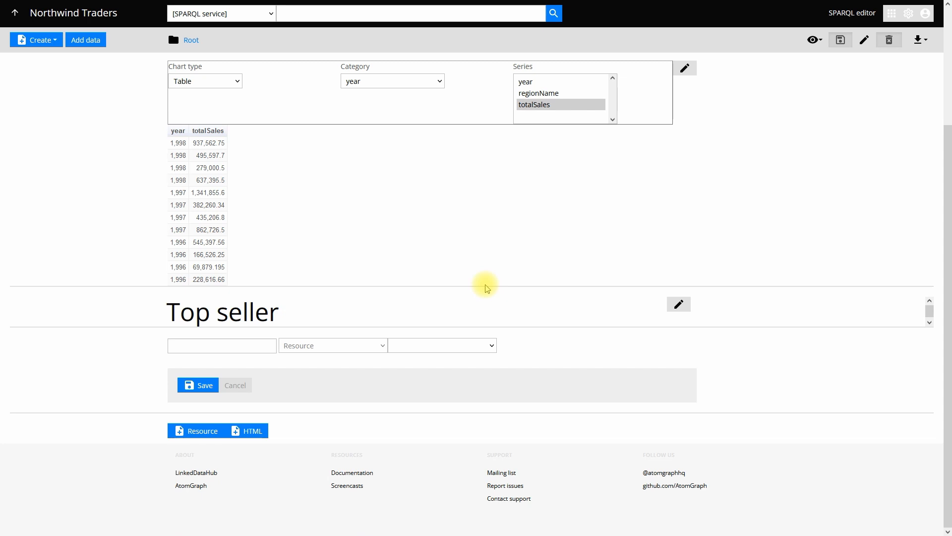
left_click(377, 352)
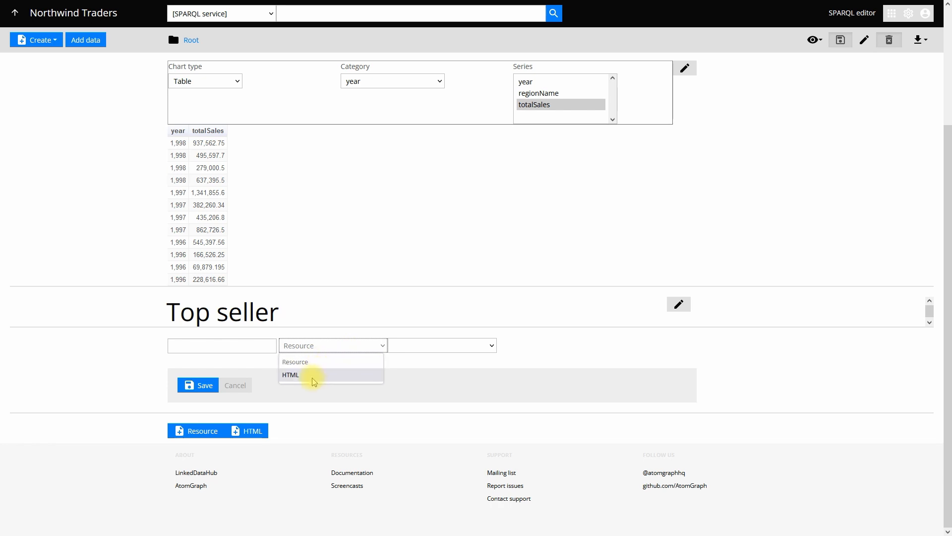
left_click(345, 313)
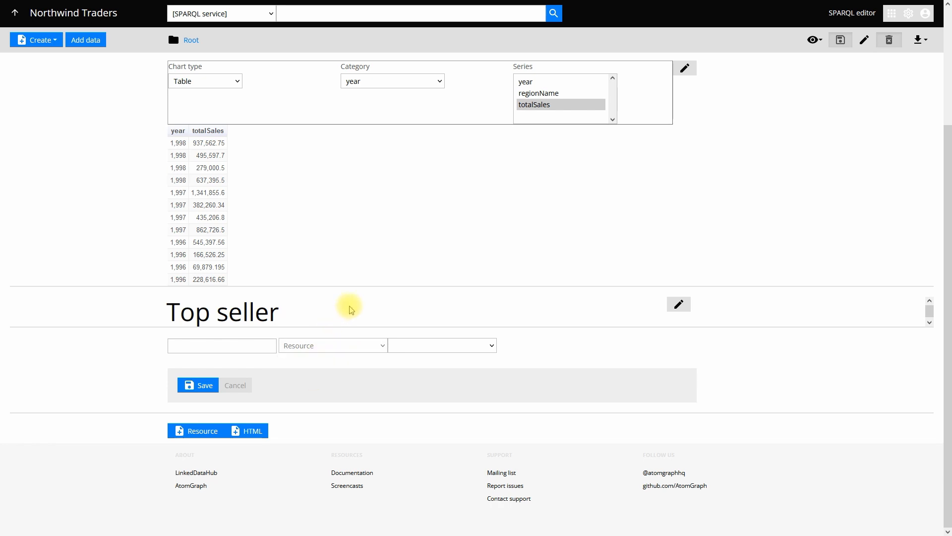
left_click(249, 349)
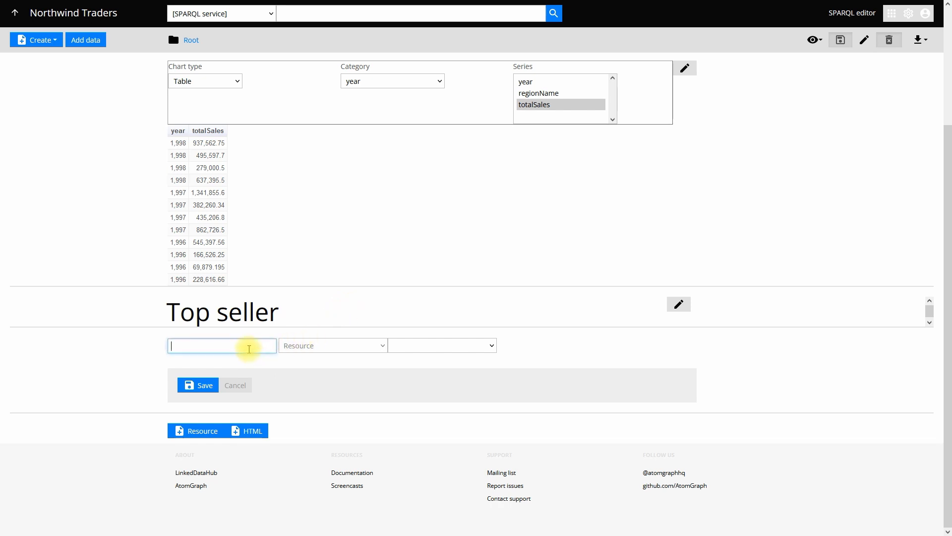
type("fuller")
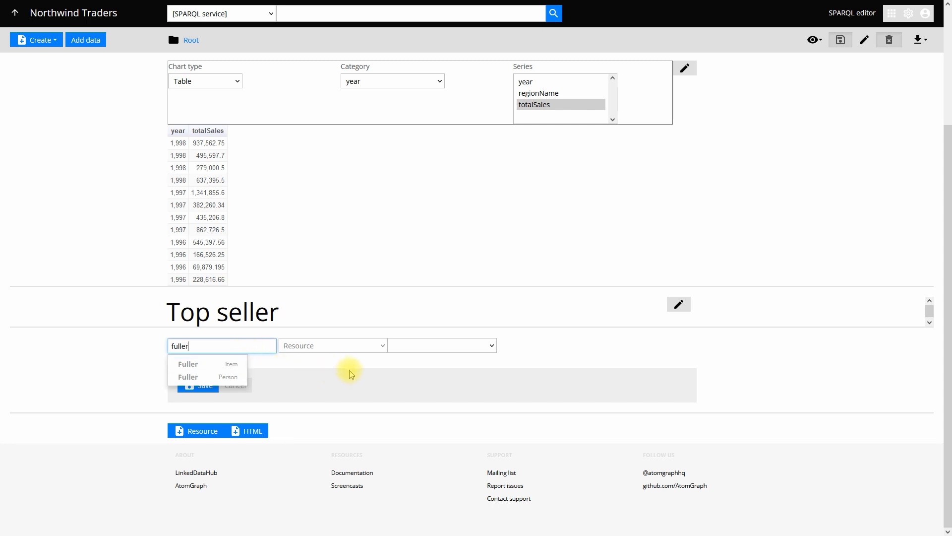
left_click(245, 378)
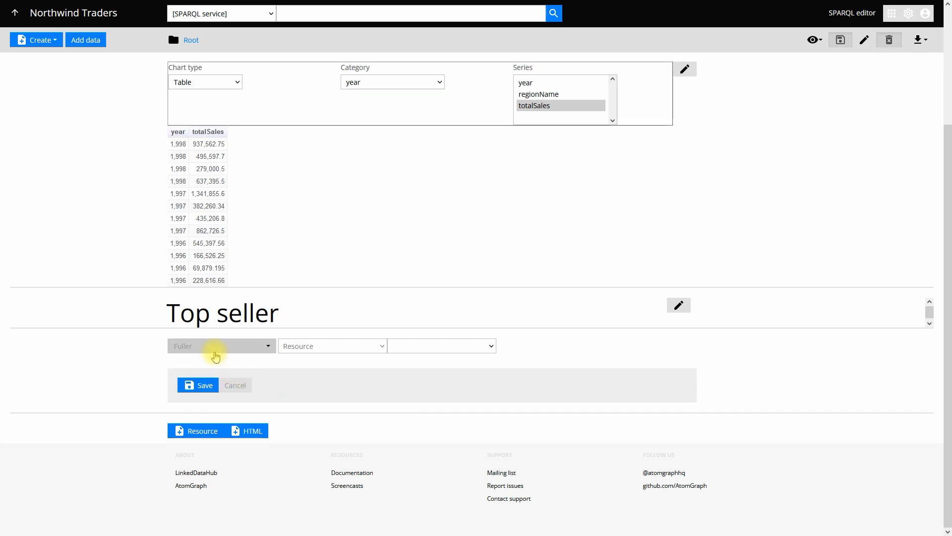
left_click(197, 386)
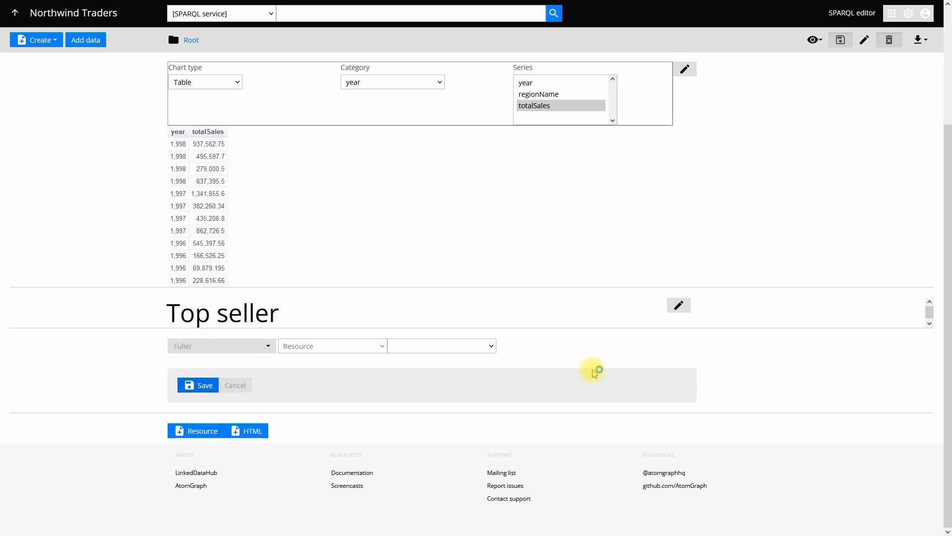
- Examine the new person block's properties and its place among the page's other content blocks
scroll(584, 340, "down", 6)
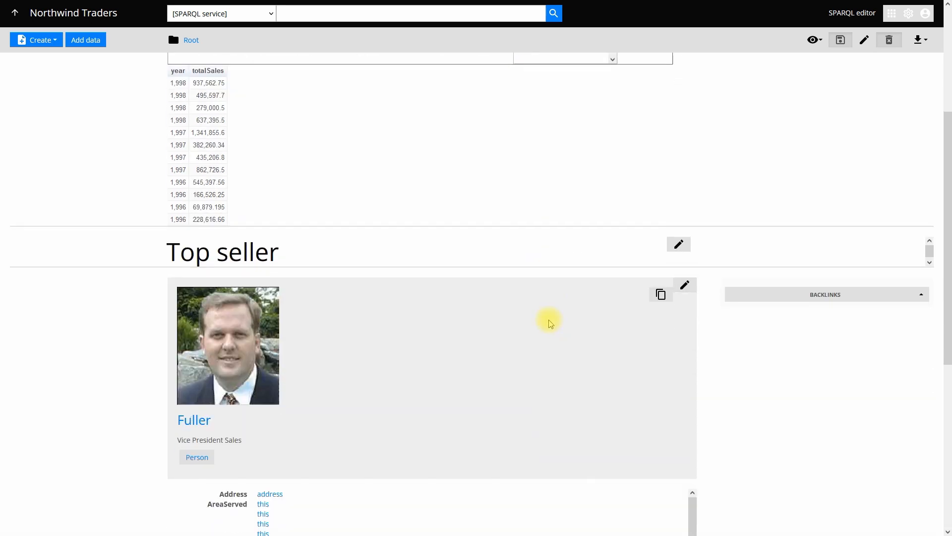
scroll(502, 317, "down", 4)
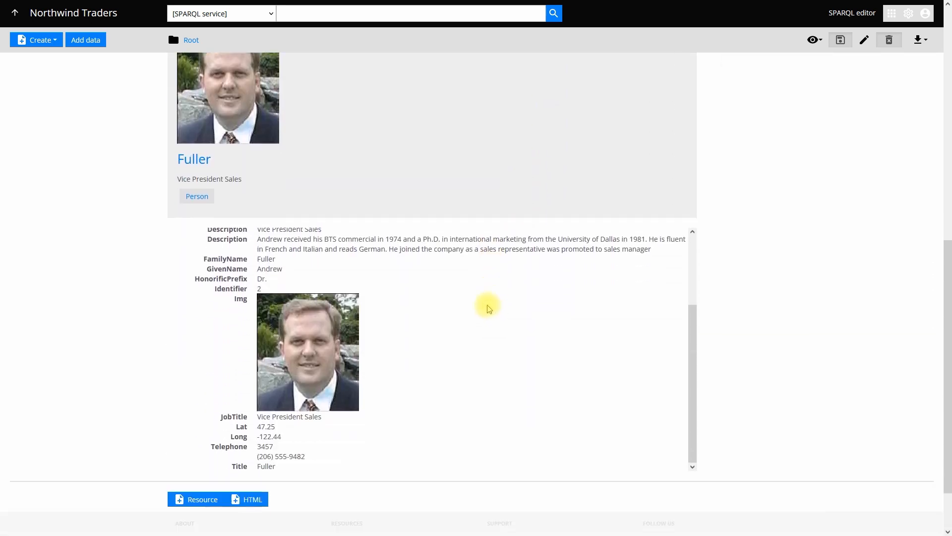
scroll(486, 304, "up", 2)
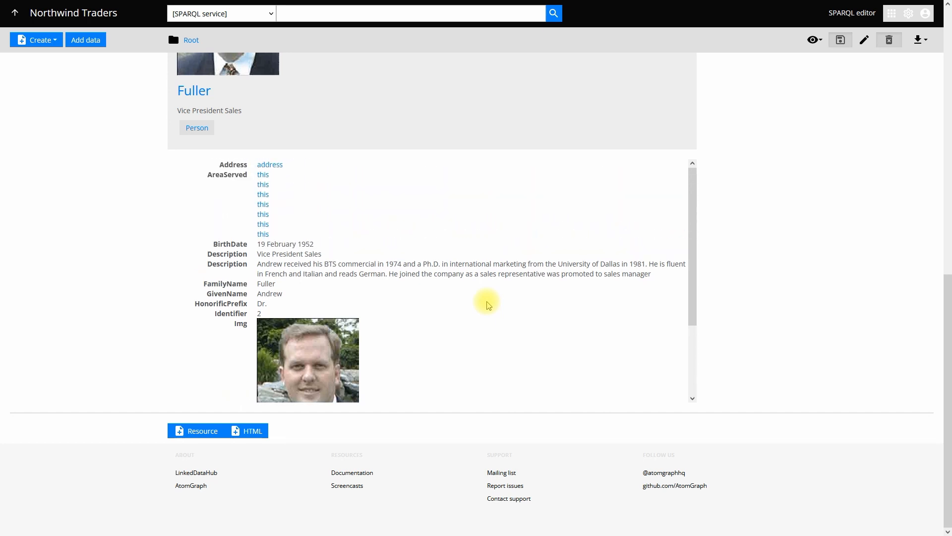
scroll(488, 304, "up", 6)
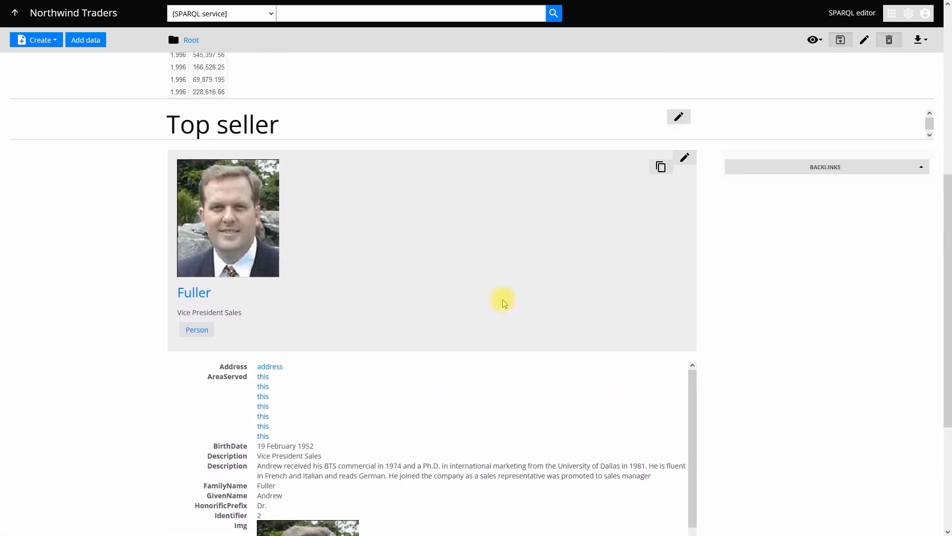
scroll(502, 303, "up", 1)
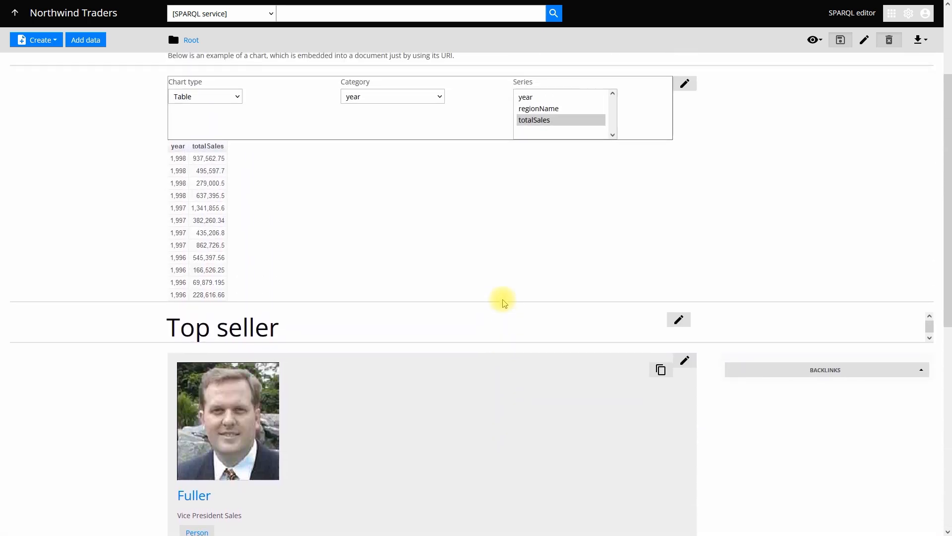
scroll(502, 303, "up", 2)
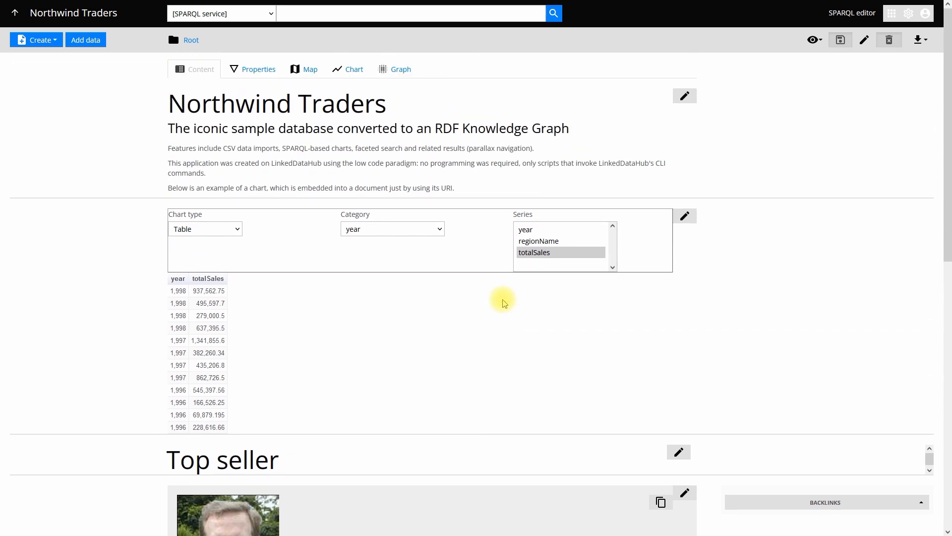
scroll(502, 303, "down", 4)
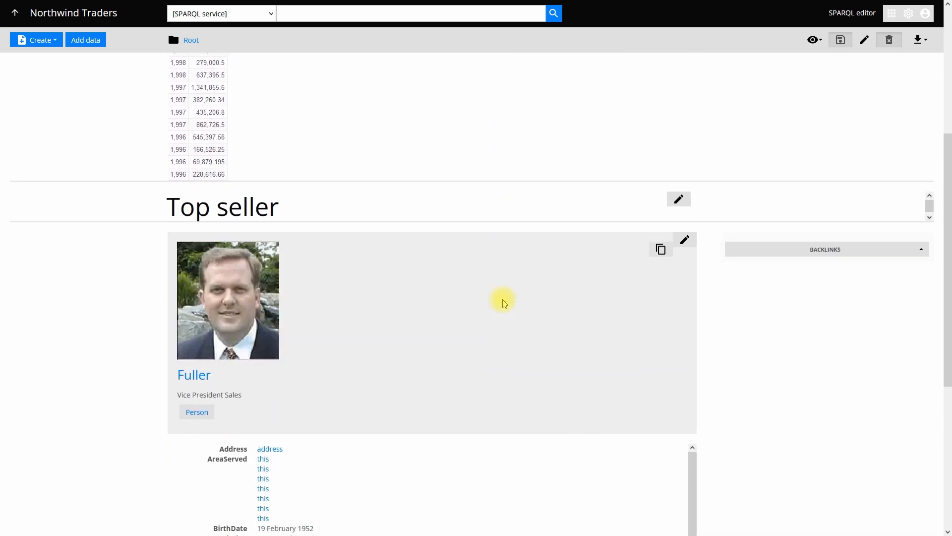
scroll(504, 300, "down", 1)
- Add a paragraph naming the top seller beneath the "Top seller" heading in the HTML block and save the block
scroll(504, 297, "up", 1)
scroll(540, 294, "up", 1)
scroll(540, 295, "up", 1)
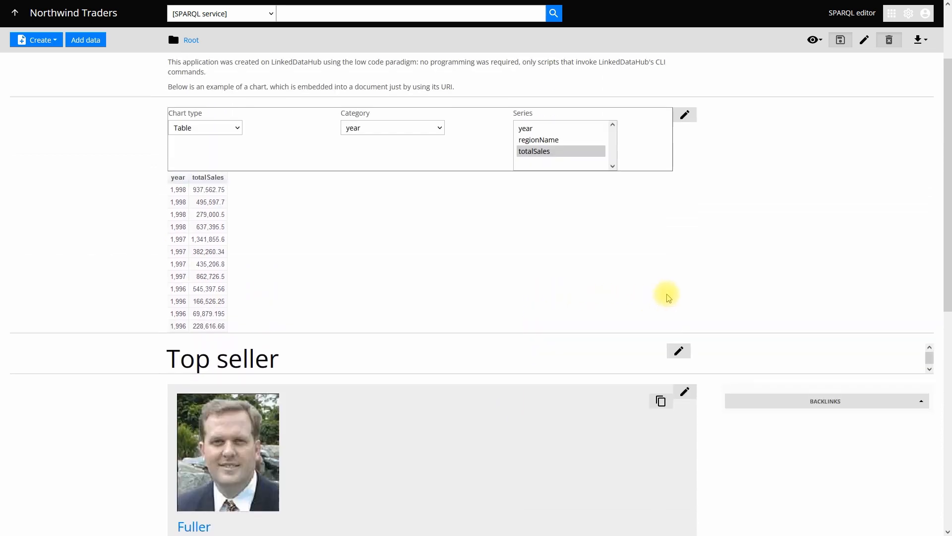
left_click(672, 352)
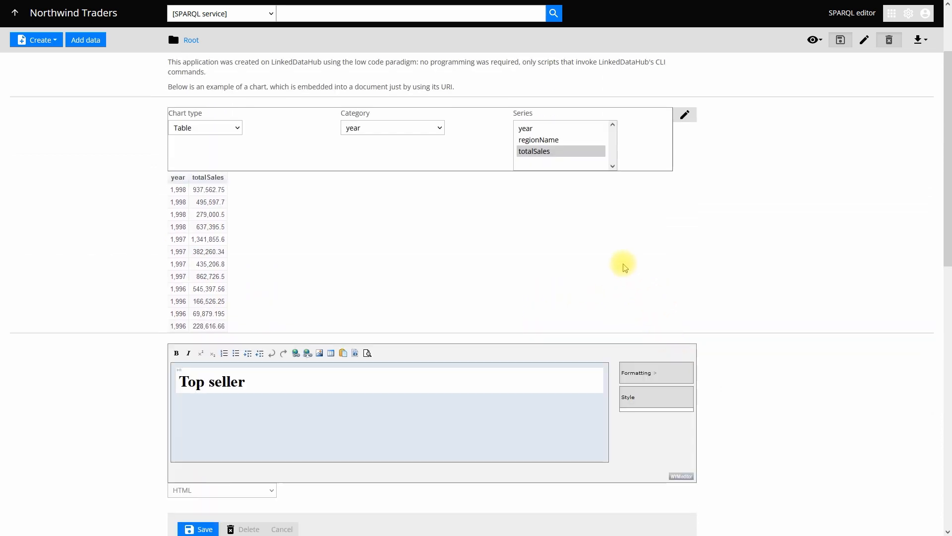
scroll(626, 256, "down", 2)
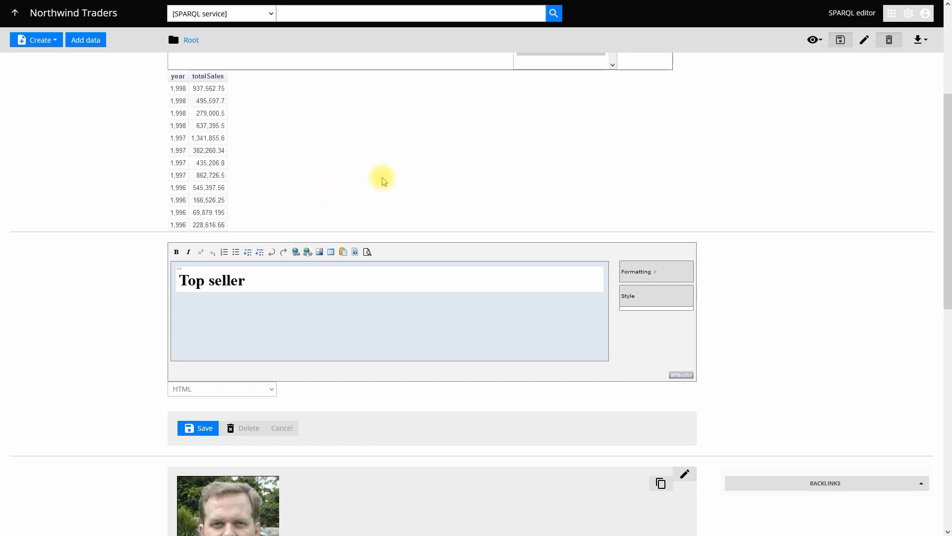
scroll(397, 174, "down", 1)
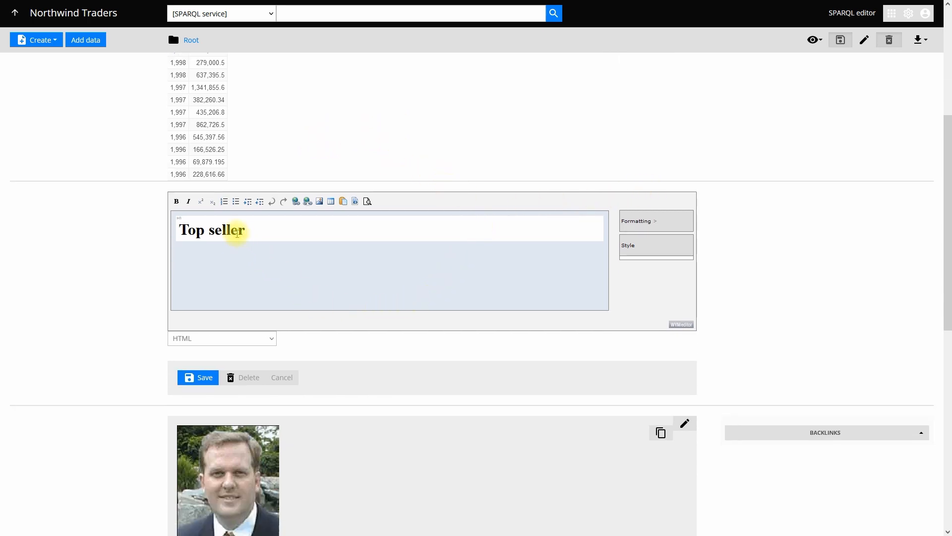
left_click(299, 245)
key("Return")
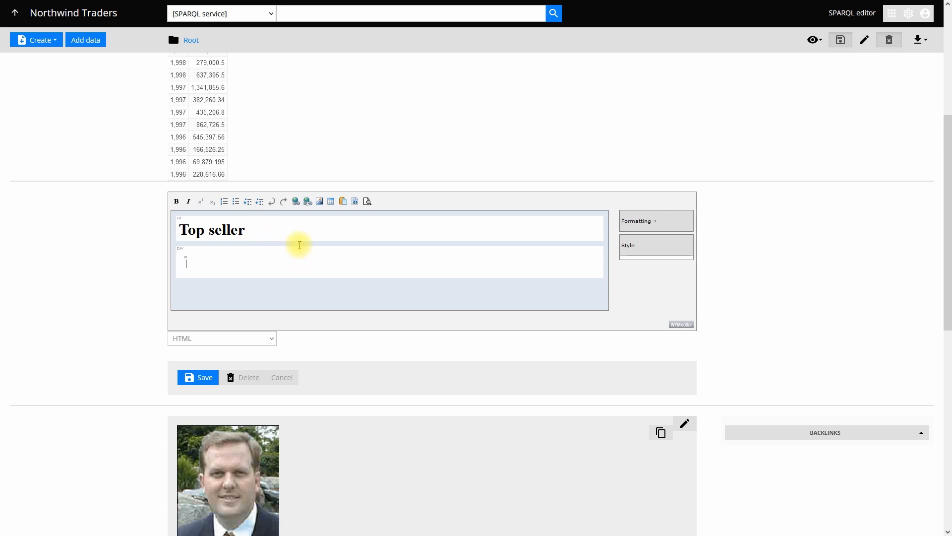
type("Top seller is Fuller.")
left_click(207, 379)
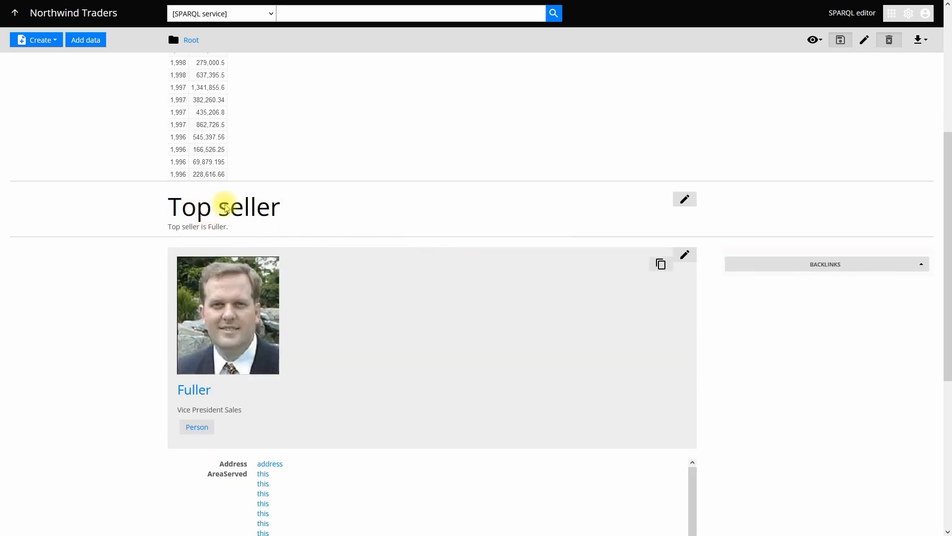
- Delete the "Top seller" HTML content block and confirm the deletion
left_click(684, 199)
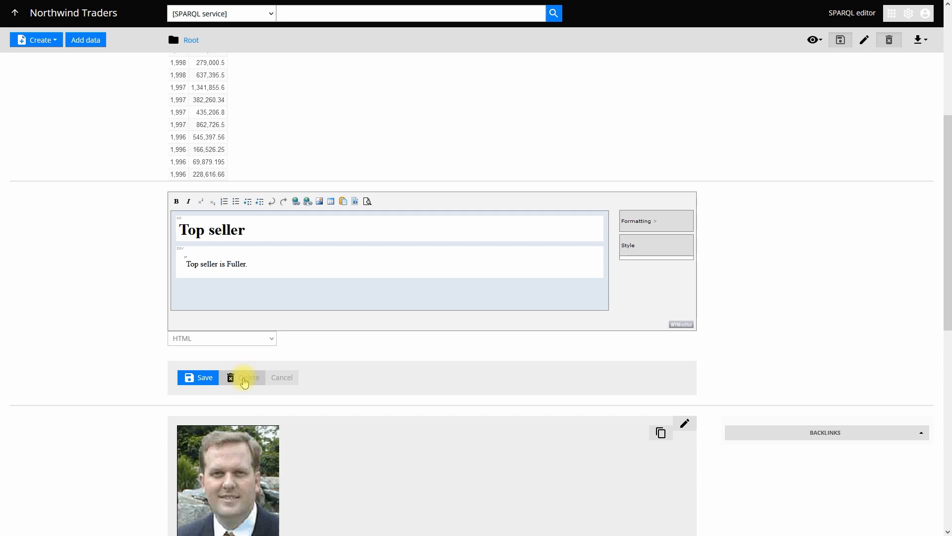
left_click(244, 381)
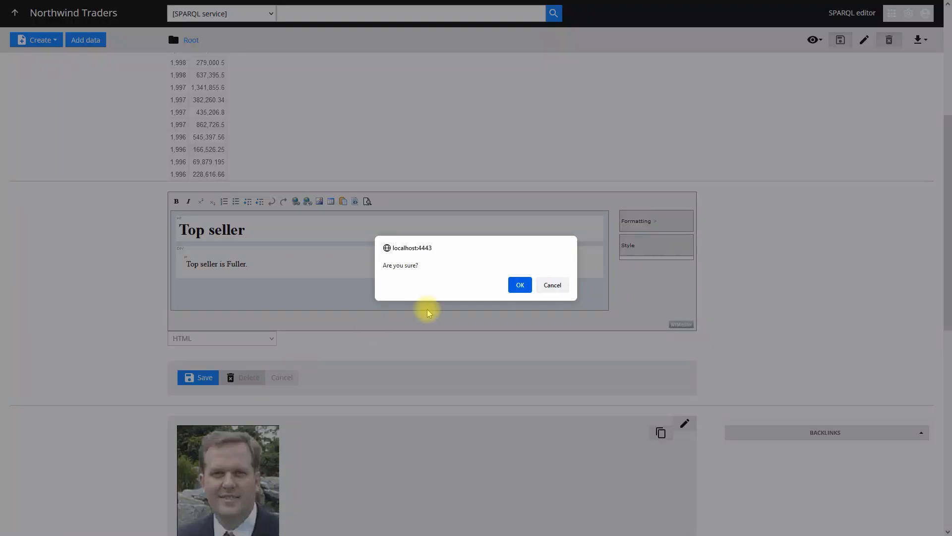
left_click(519, 283)
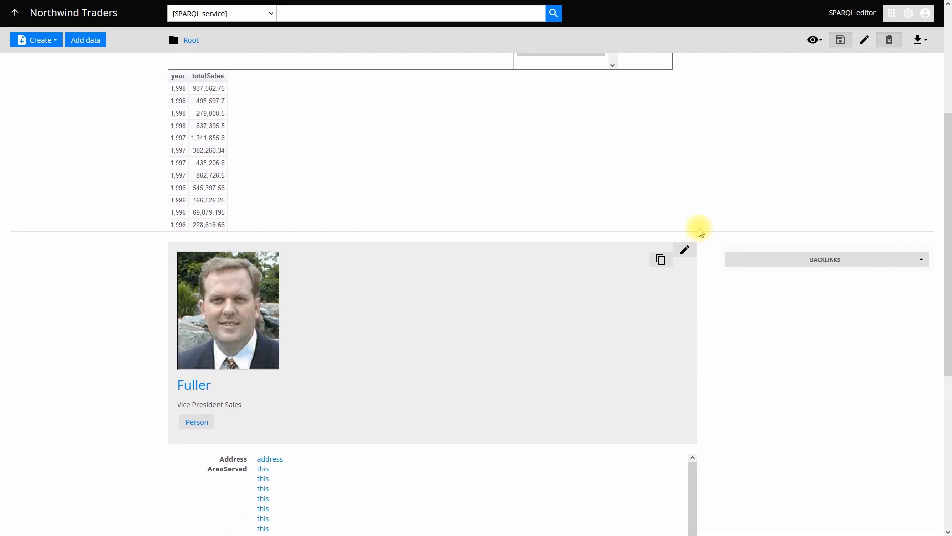
- Open the person content block for editing, cancel without saving, and look over its properties
left_click(685, 250)
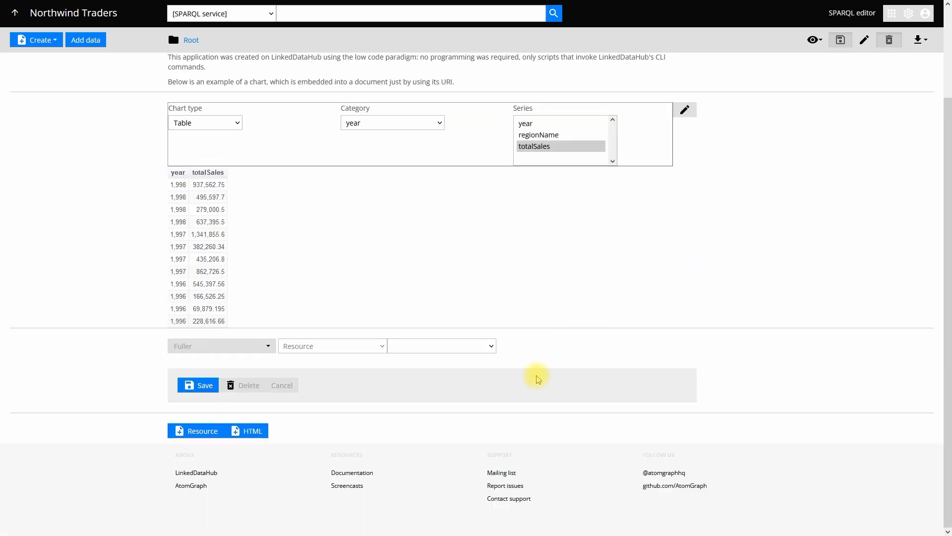
left_click(282, 386)
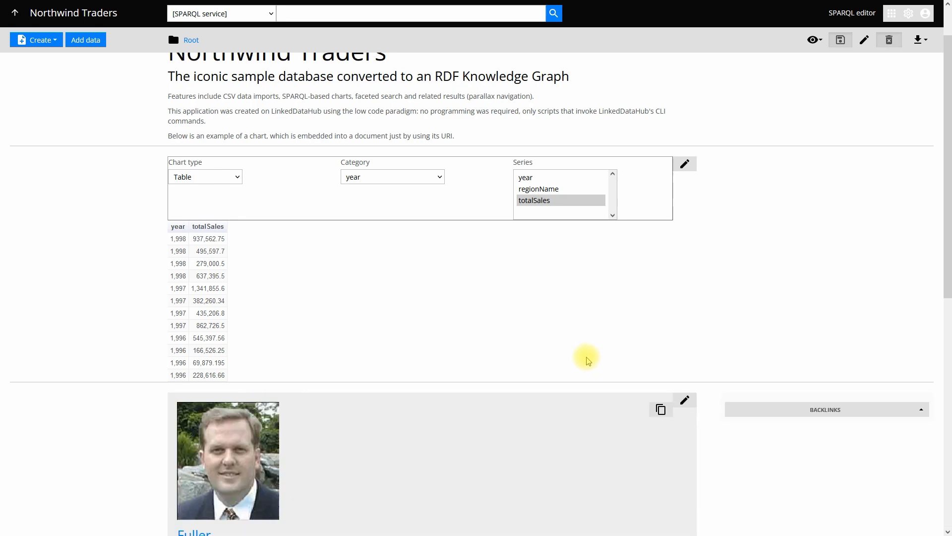
scroll(530, 337, "down", 3)
scroll(529, 337, "down", 6)
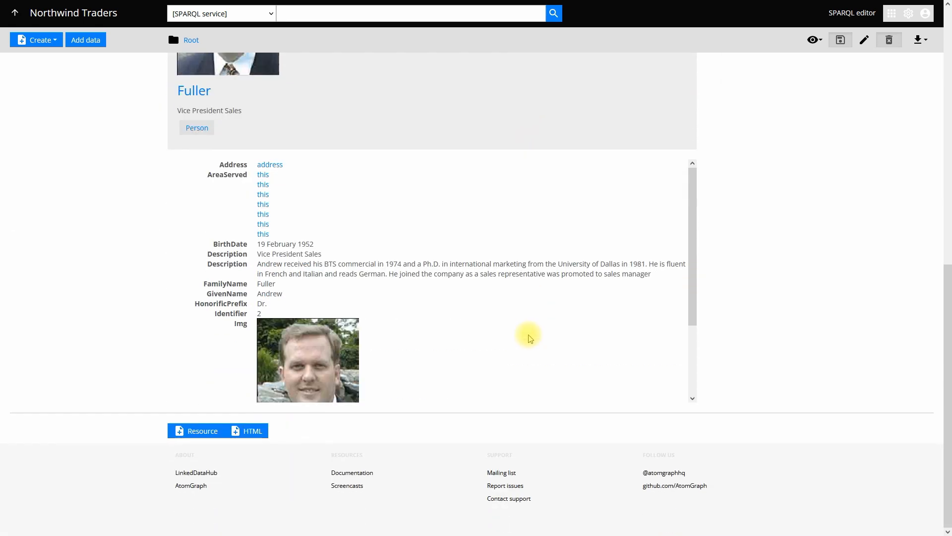
scroll(529, 337, "up", 3)
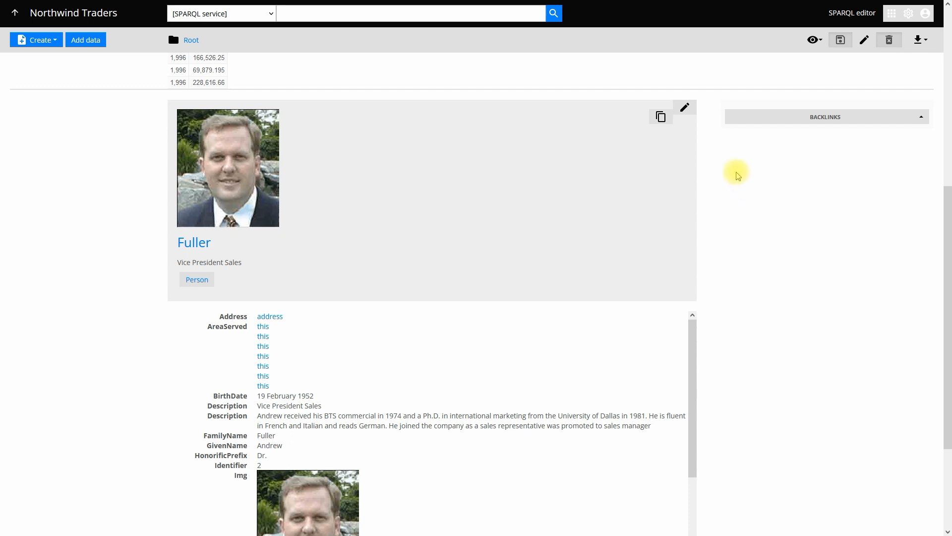
- Set the person content block's display mode to Graph and save the block
left_click(684, 107)
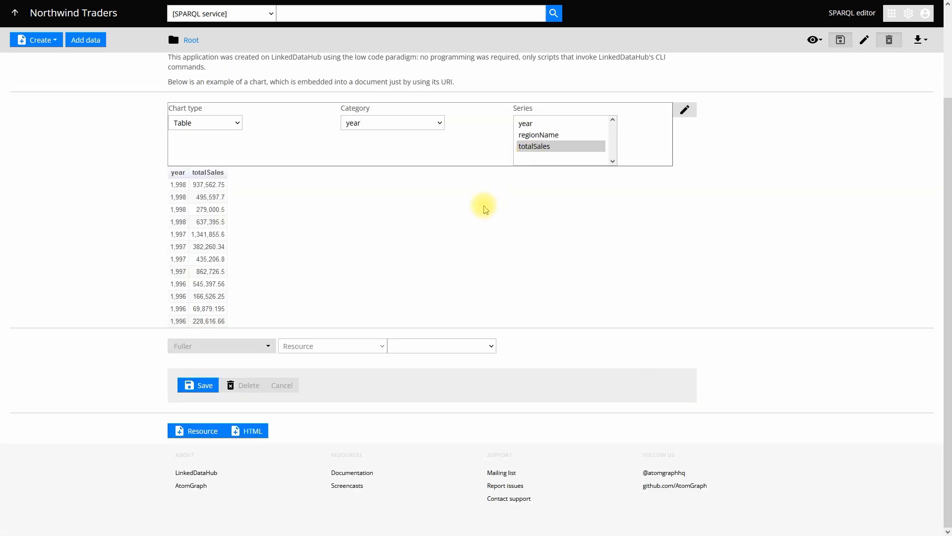
left_click(442, 347)
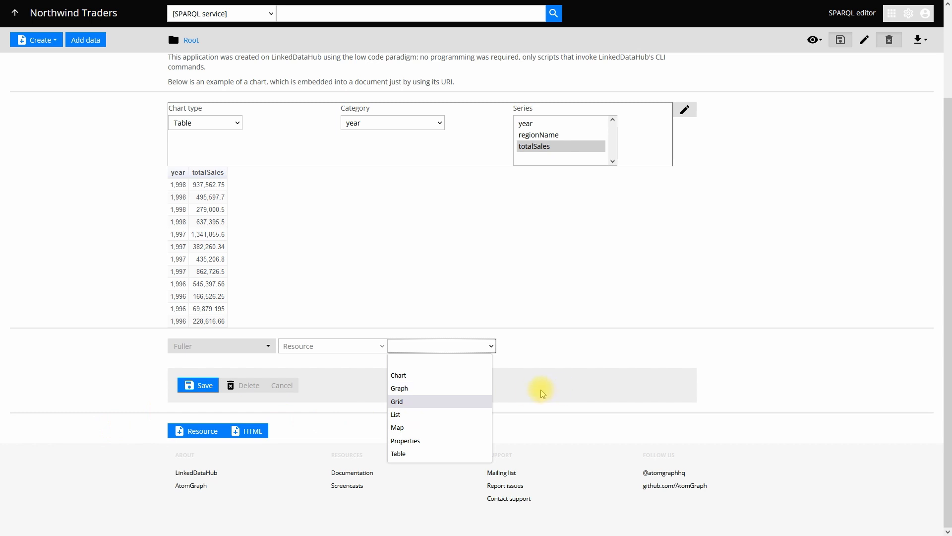
left_click(448, 391)
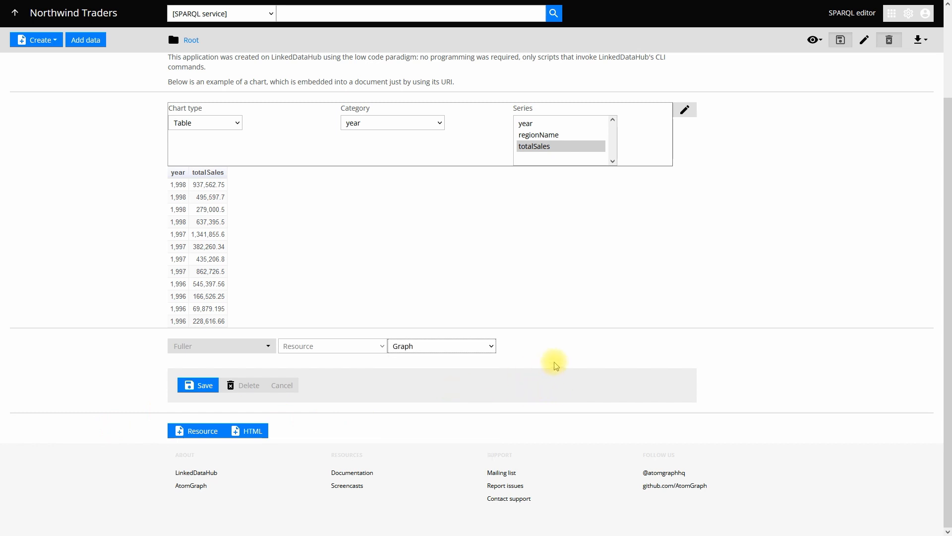
left_click(198, 385)
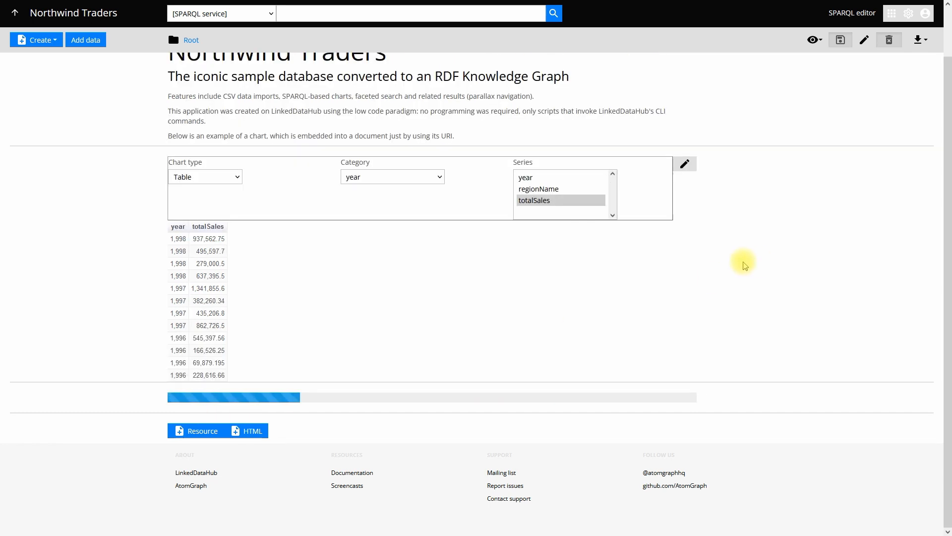
- Examine the person block's graph rendering and its place beneath the sales chart on the page
scroll(604, 237, "down", 3)
scroll(605, 237, "down", 6)
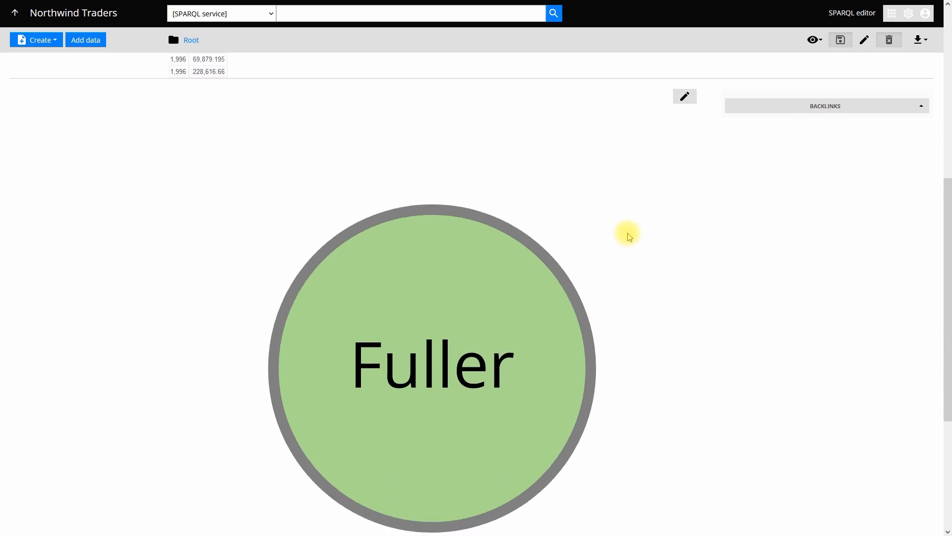
scroll(666, 238, "down", 1)
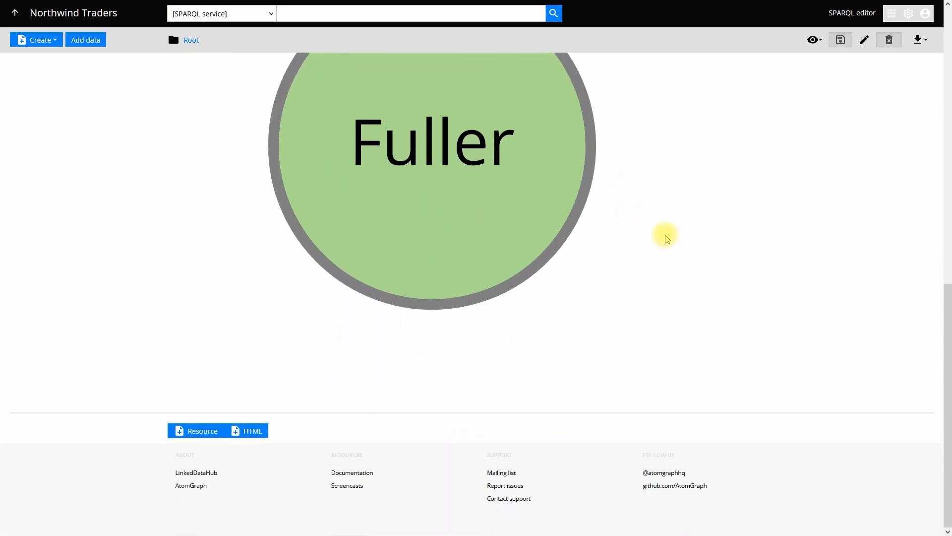
scroll(666, 238, "up", 2)
scroll(666, 238, "up", 1)
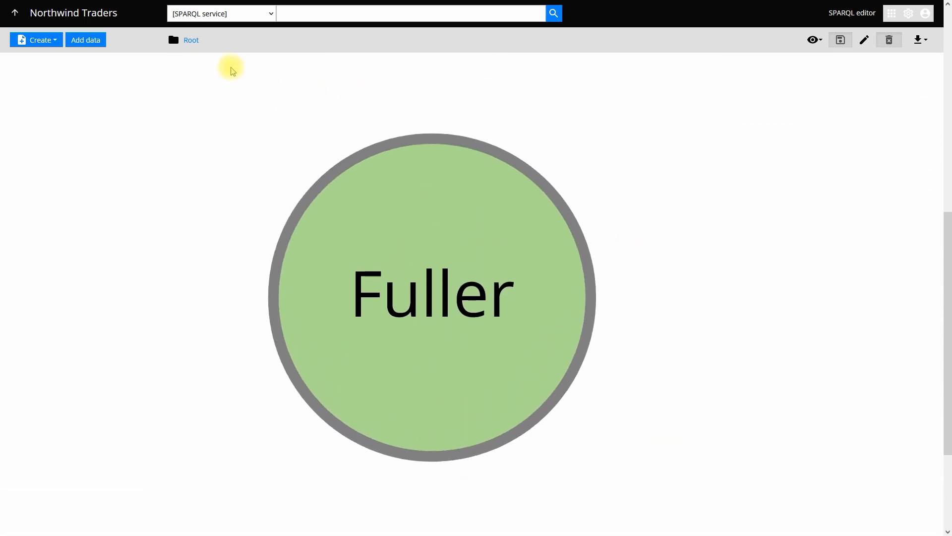
scroll(666, 430, "down", 3)
scroll(666, 429, "up", 2)
scroll(667, 432, "up", 10)
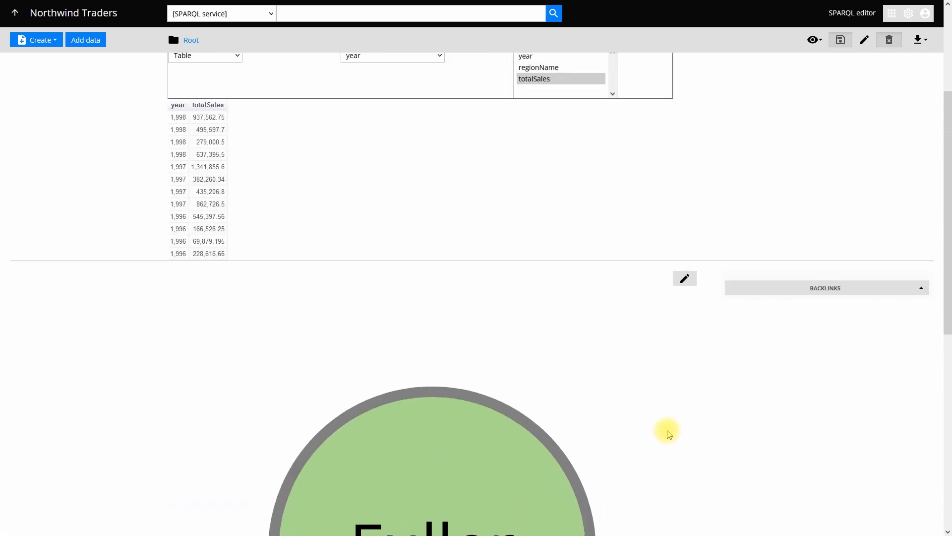